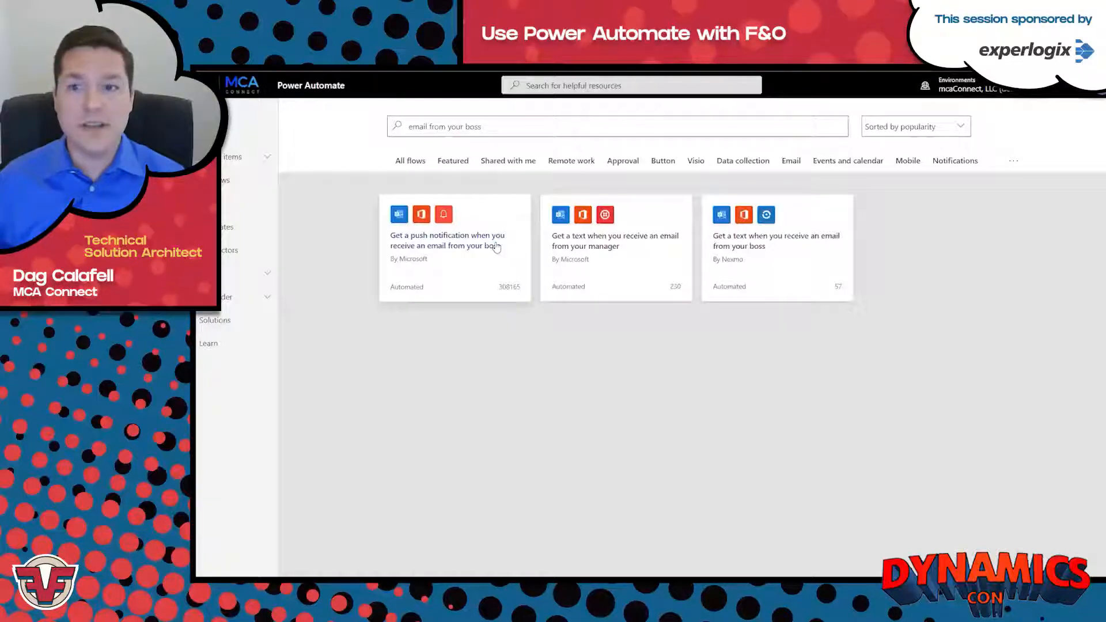
Create a flow from the "Get a push notification when you receive an email from your boss" template.
left_click(497, 247)
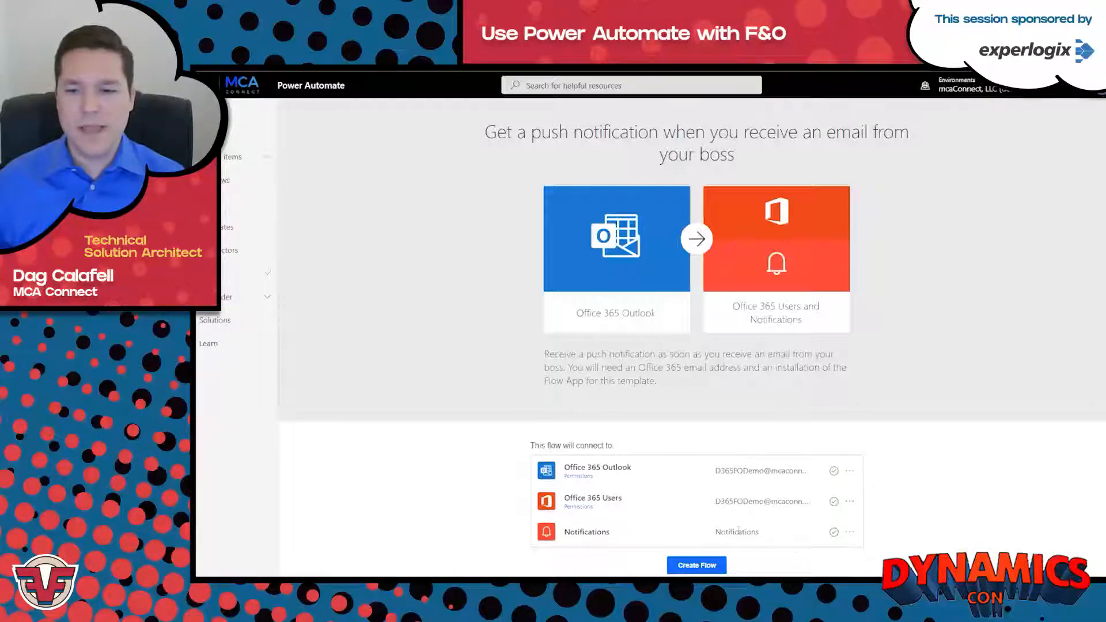
double_click(595, 542)
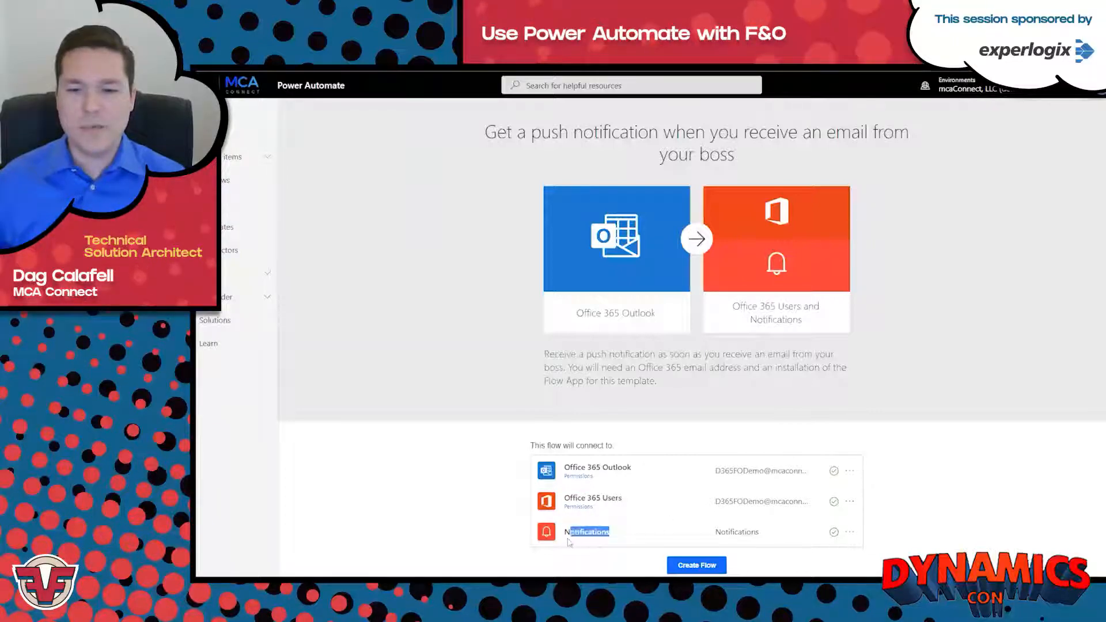
left_click(600, 536)
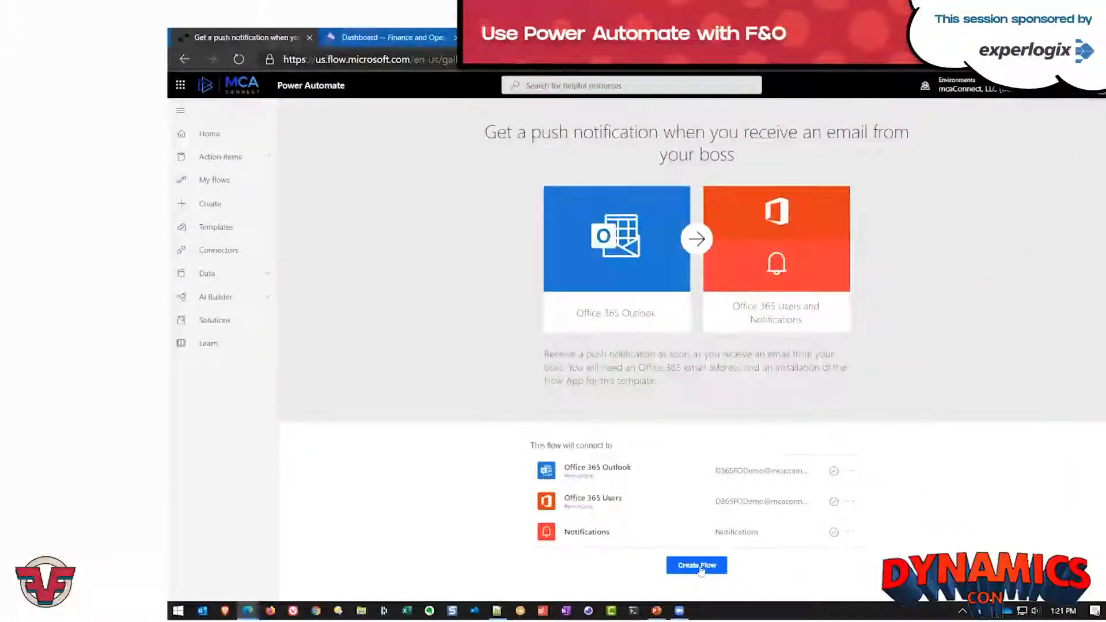
left_click(702, 570)
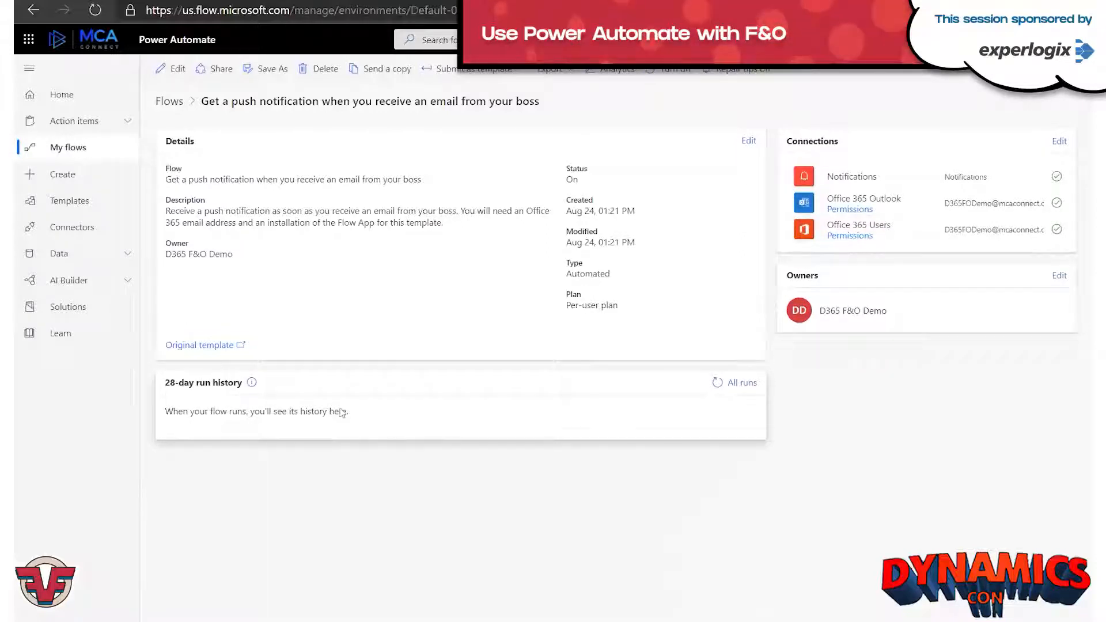
Open the new flow for editing and inspect its manager check, On new email, Get my profile and Get manager cards.
left_click(171, 69)
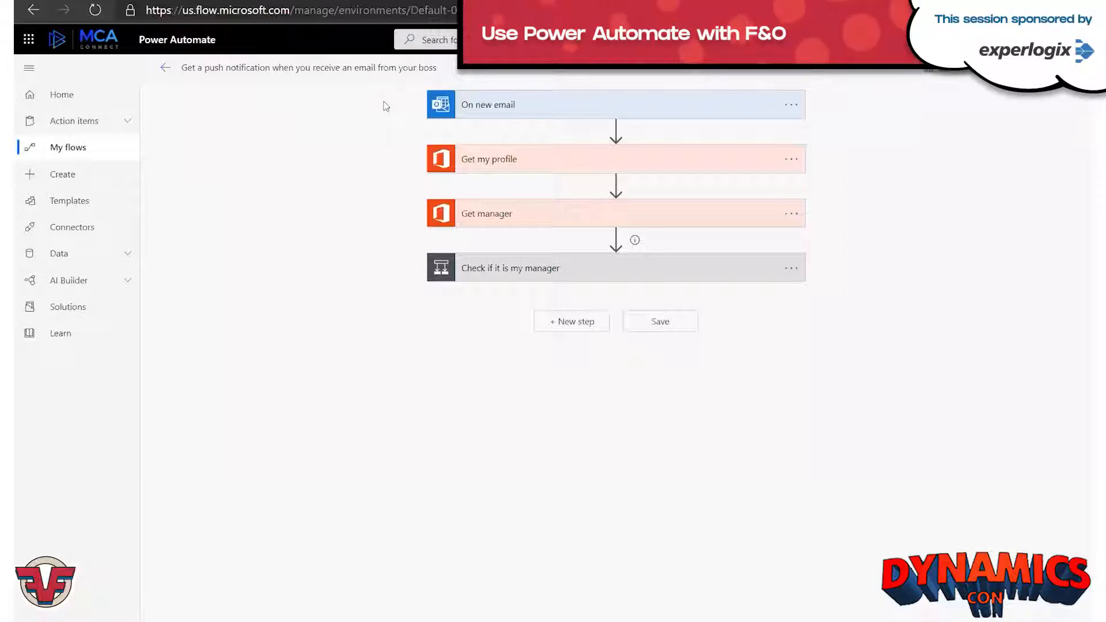
left_click(482, 271)
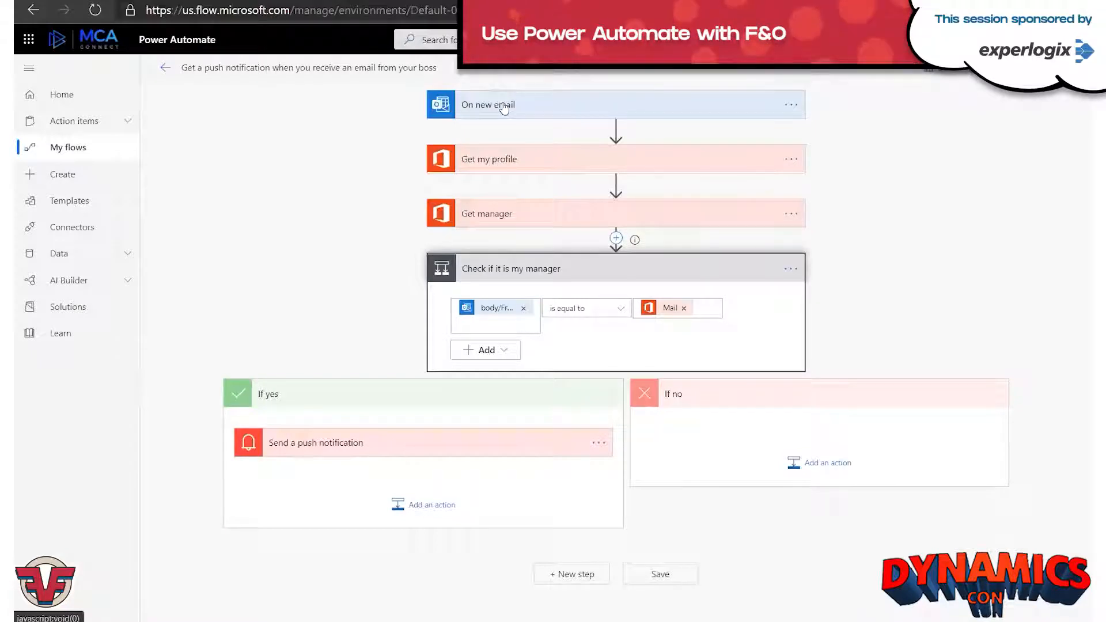
left_click(542, 110)
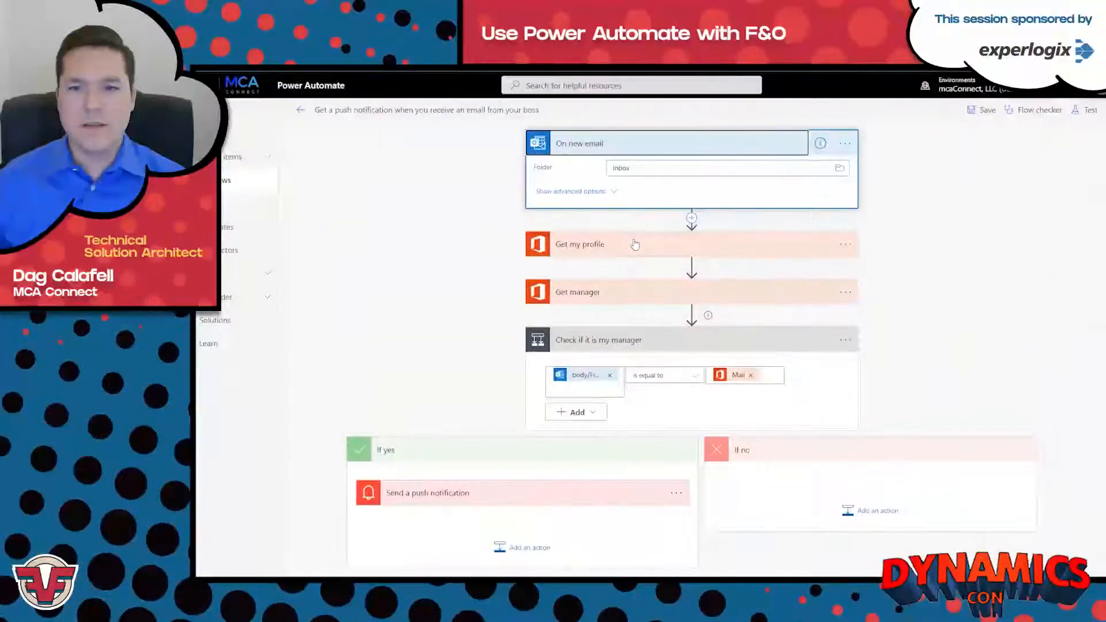
left_click(634, 245)
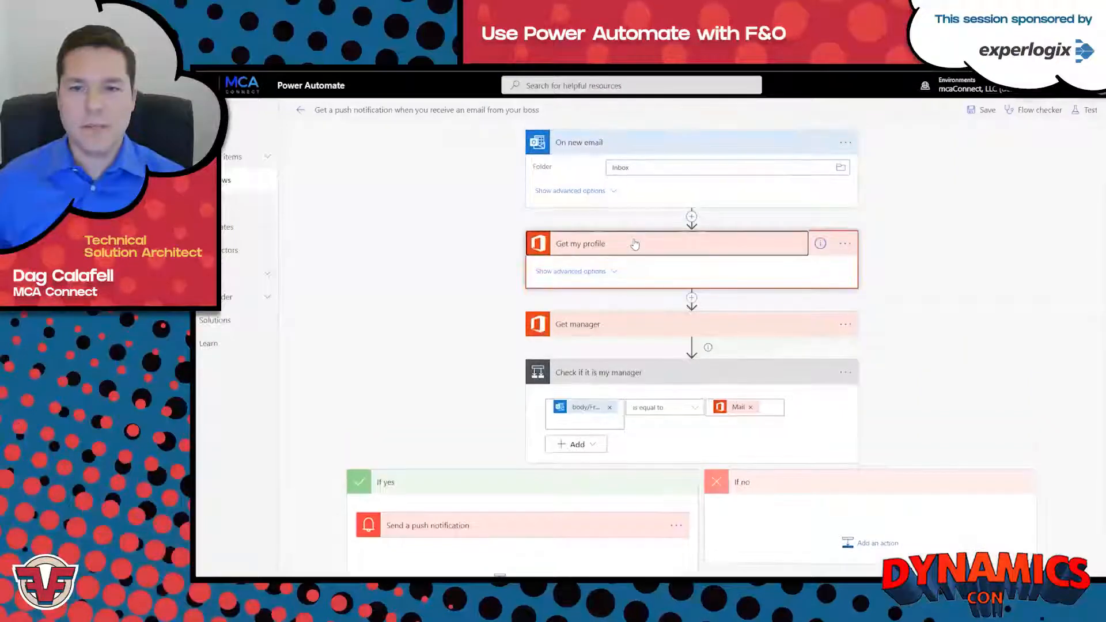
left_click(637, 326)
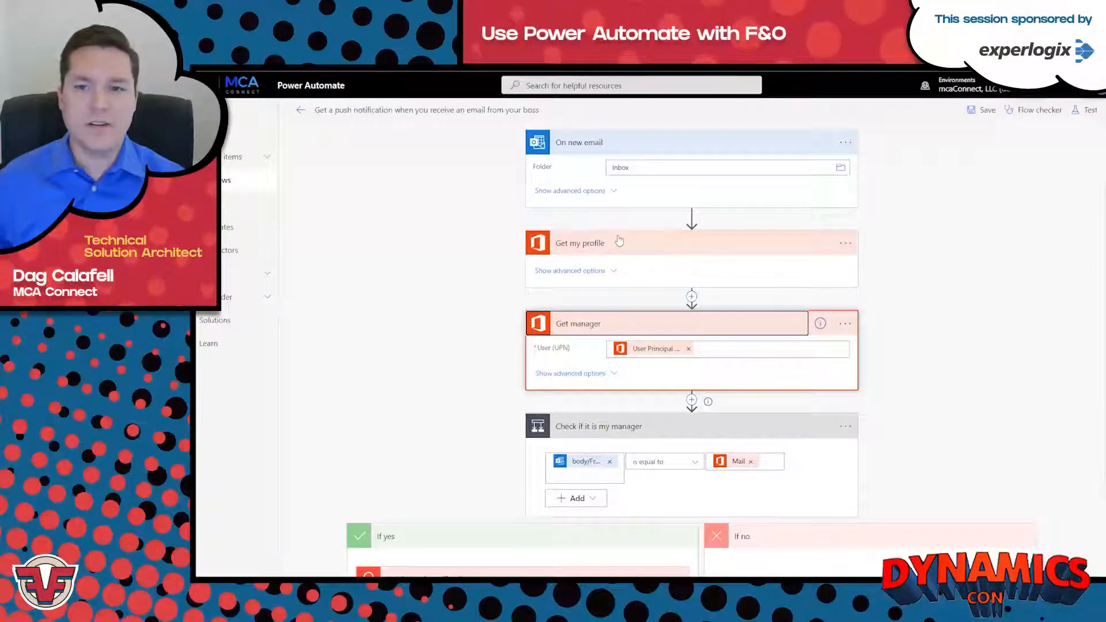
left_click(587, 328)
left_click(589, 245)
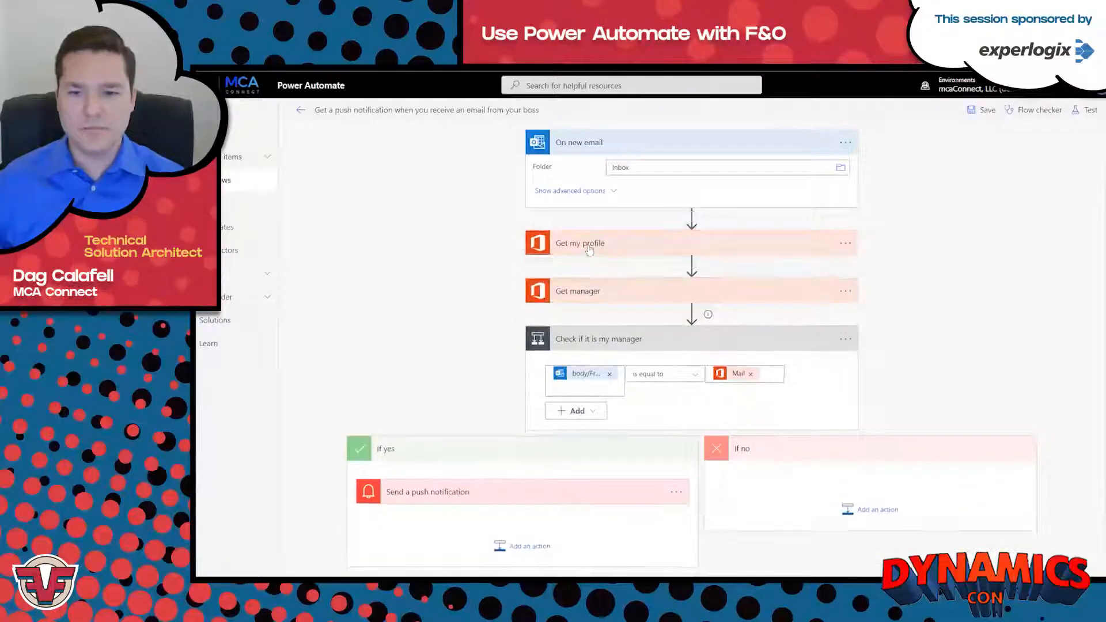
Add a row to the Check if it is my manager condition, with the new email's CC as its first value.
left_click(593, 390)
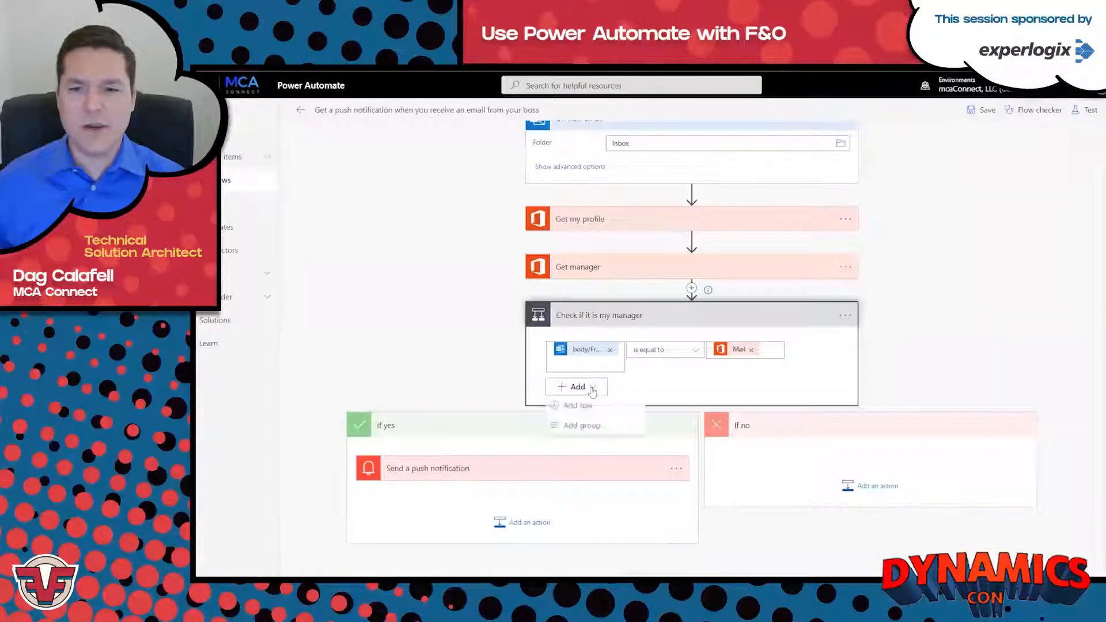
left_click(578, 406)
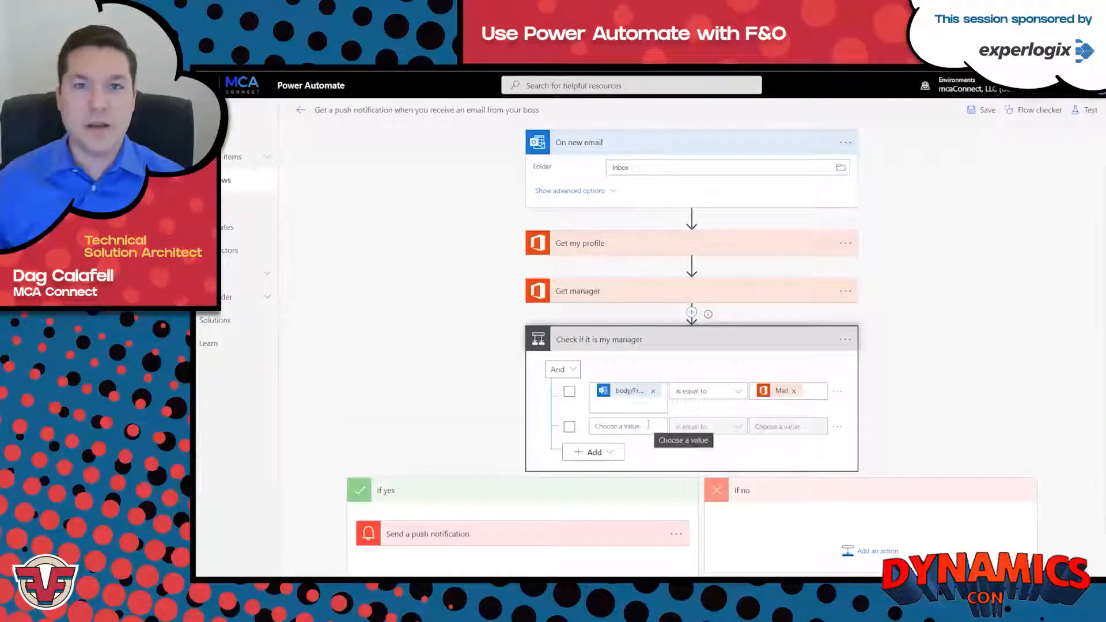
left_click(648, 426)
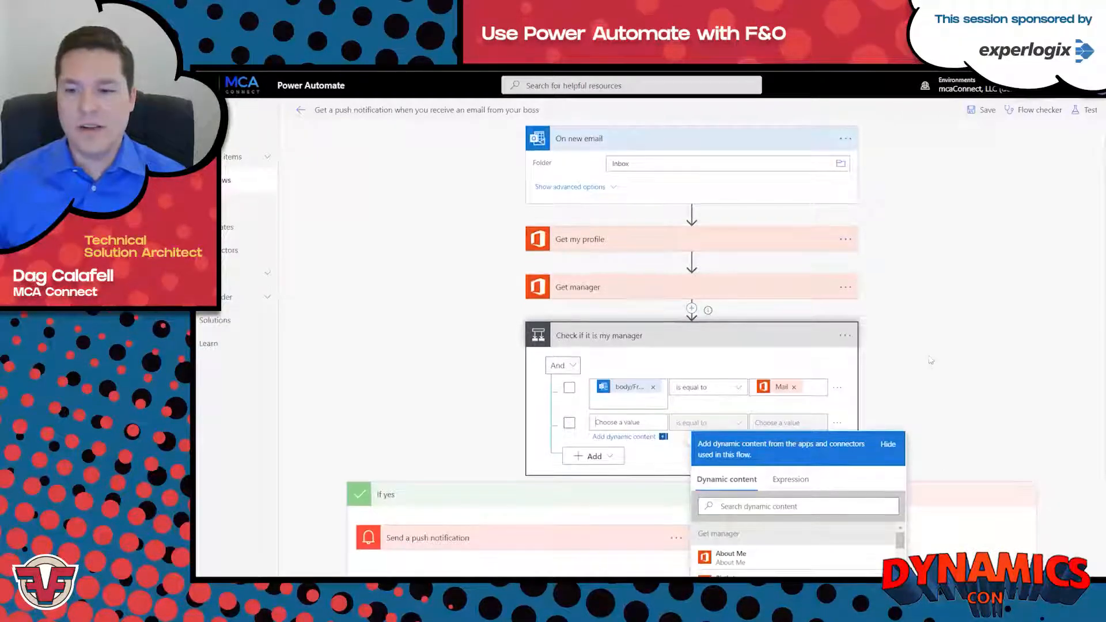
scroll(807, 373, "down", 3)
left_click(807, 372)
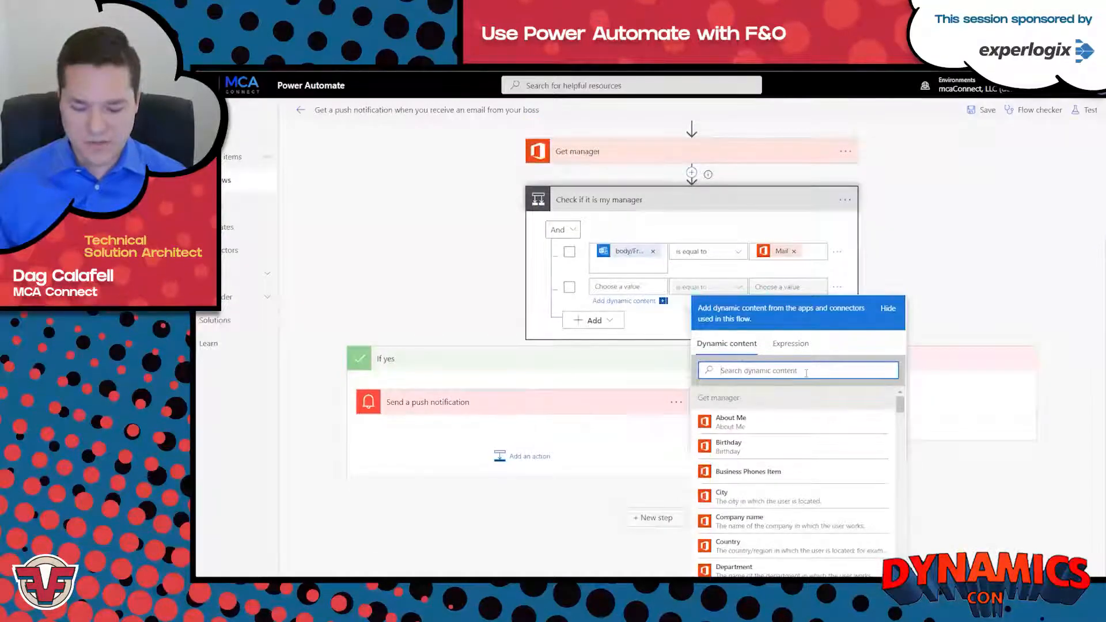
type("cc")
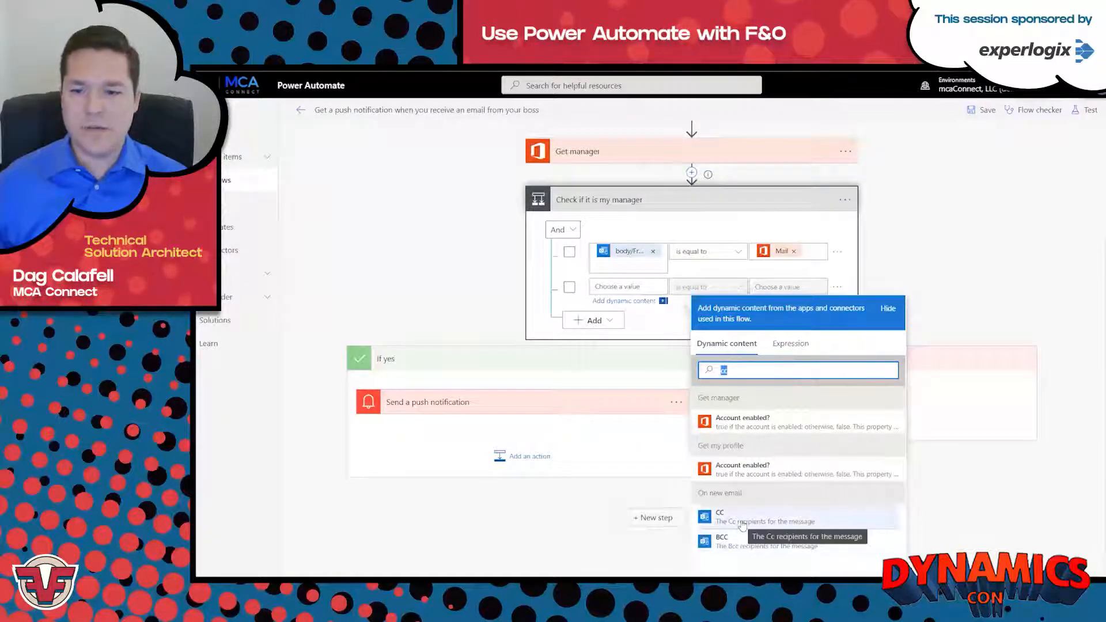
left_click(790, 522)
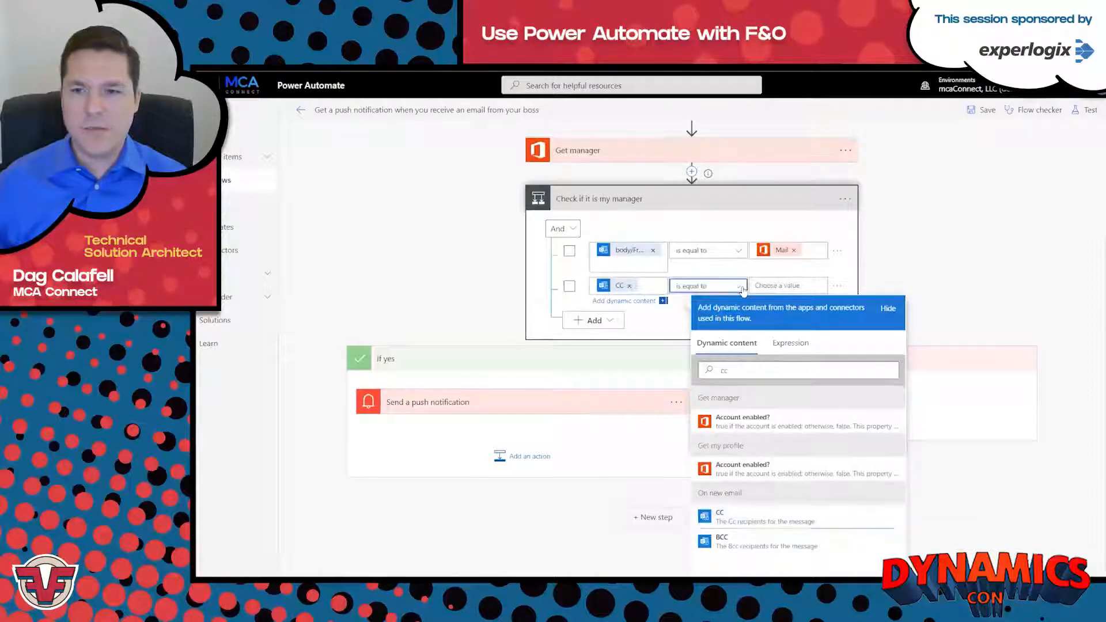
Set the CC row's operator to contains and its comparison value to Mail from Get manager.
left_click(741, 288)
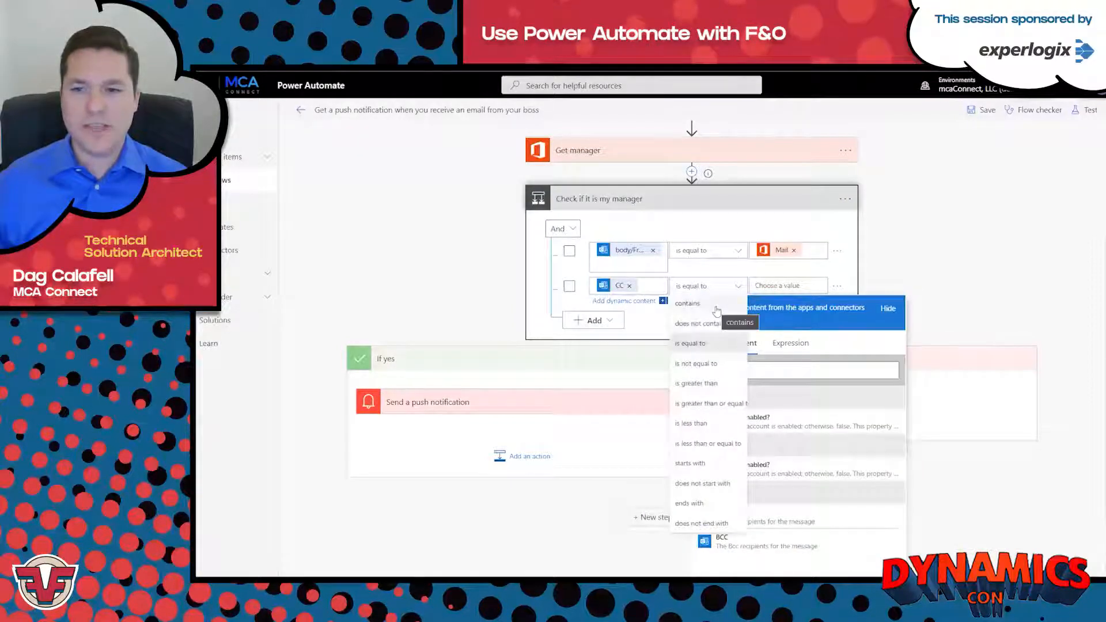
left_click(717, 312)
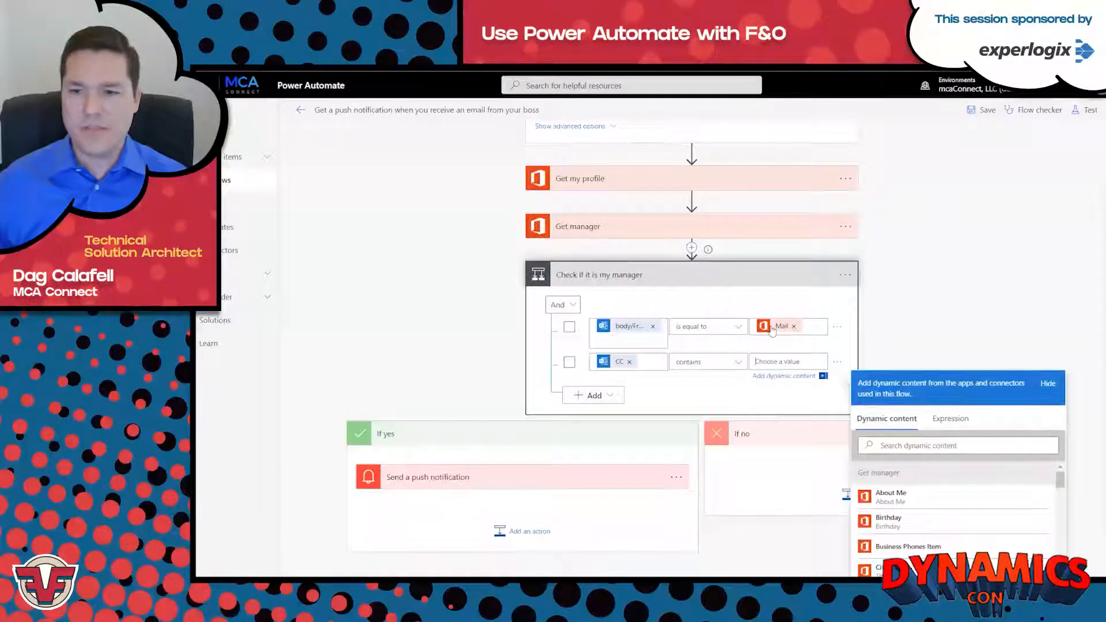
left_click(958, 445)
type("email")
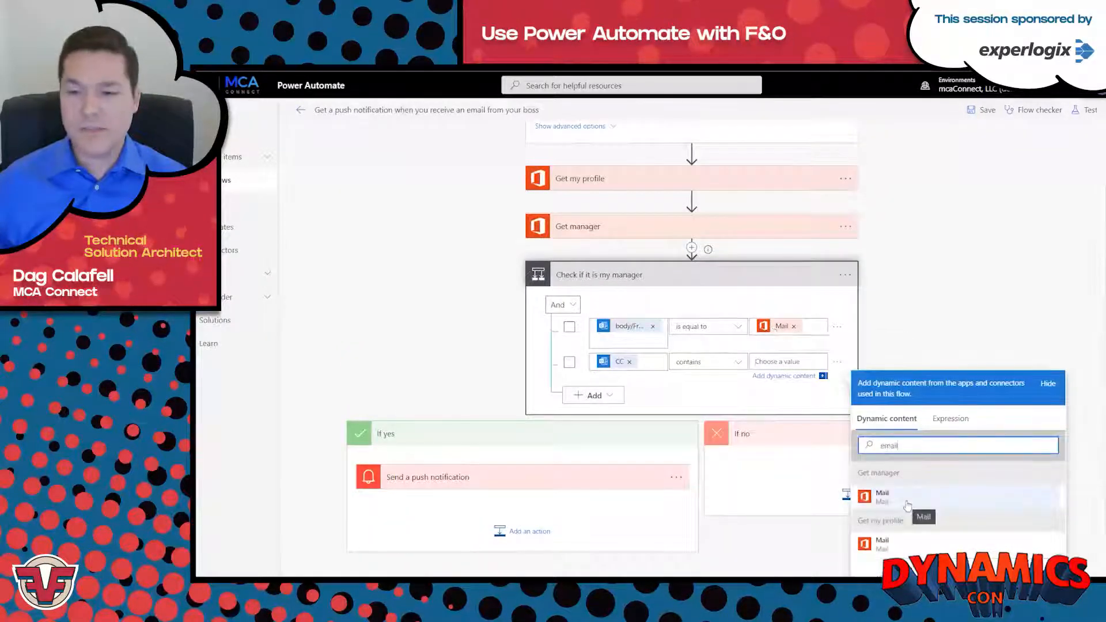
left_click(907, 506)
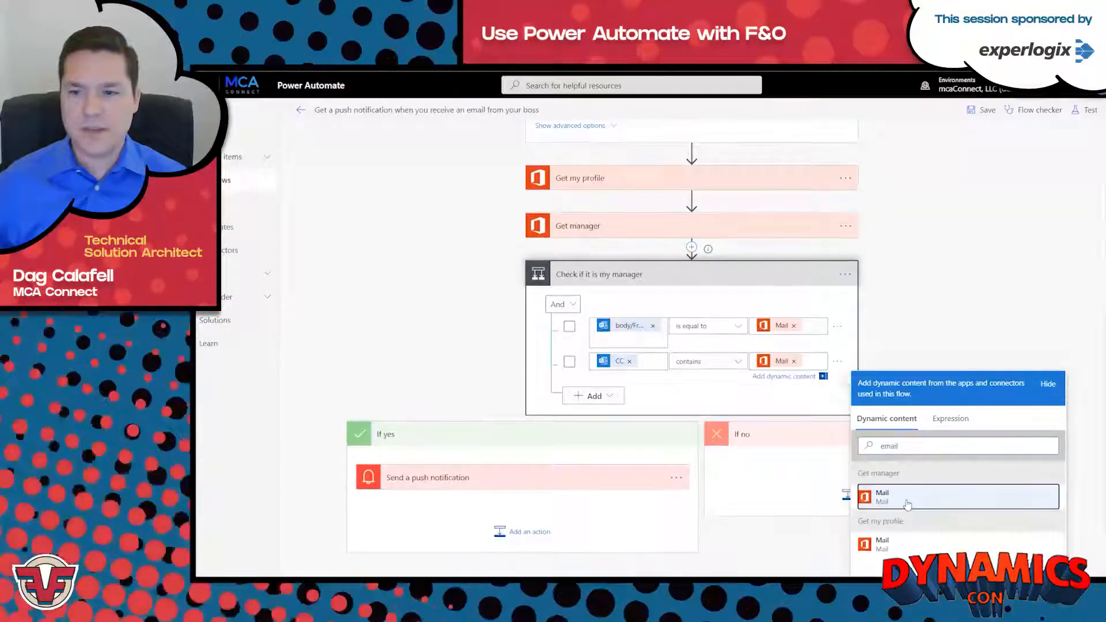
Change the condition's row grouping to Or.
left_click(459, 334)
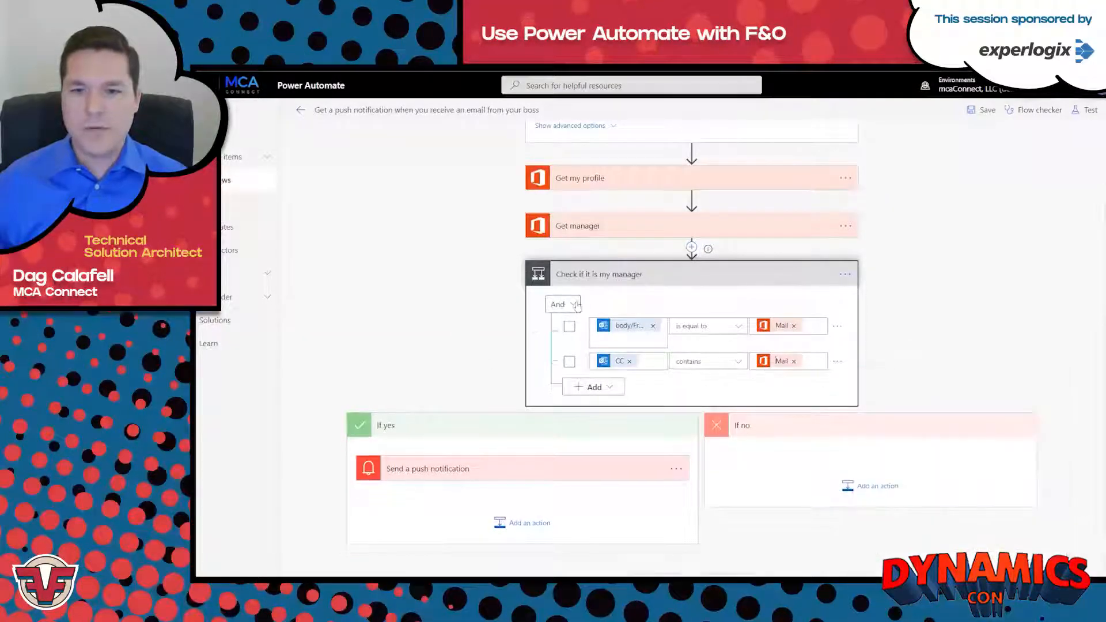
left_click(576, 305)
left_click(555, 344)
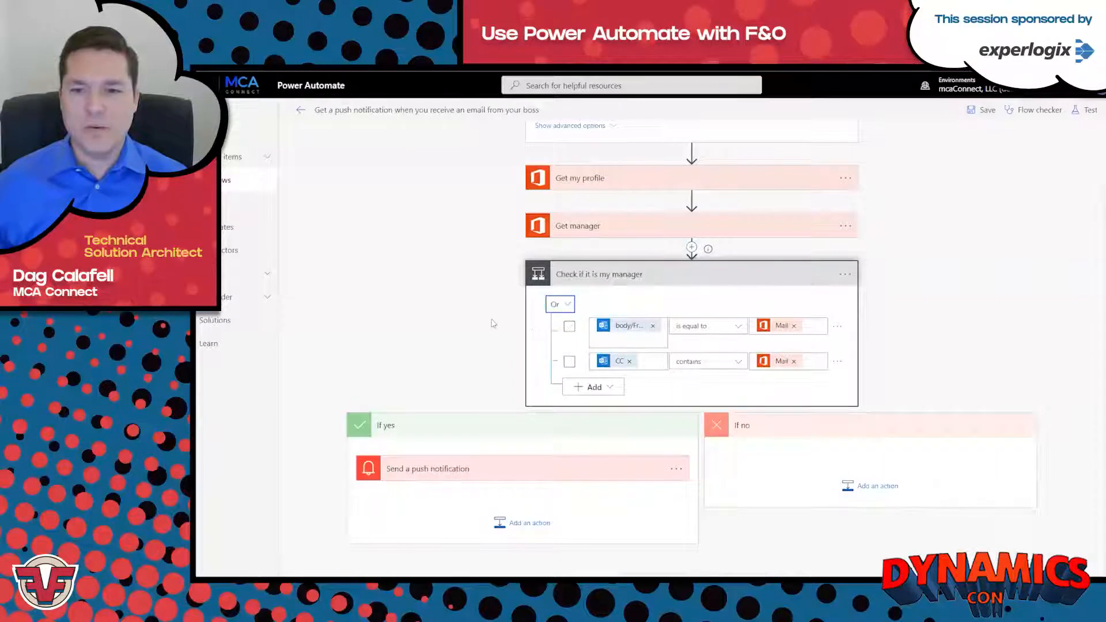
Replace the "Boss said:" wording in the push notification text with "Important Email:", keeping the subject token.
left_click(541, 469)
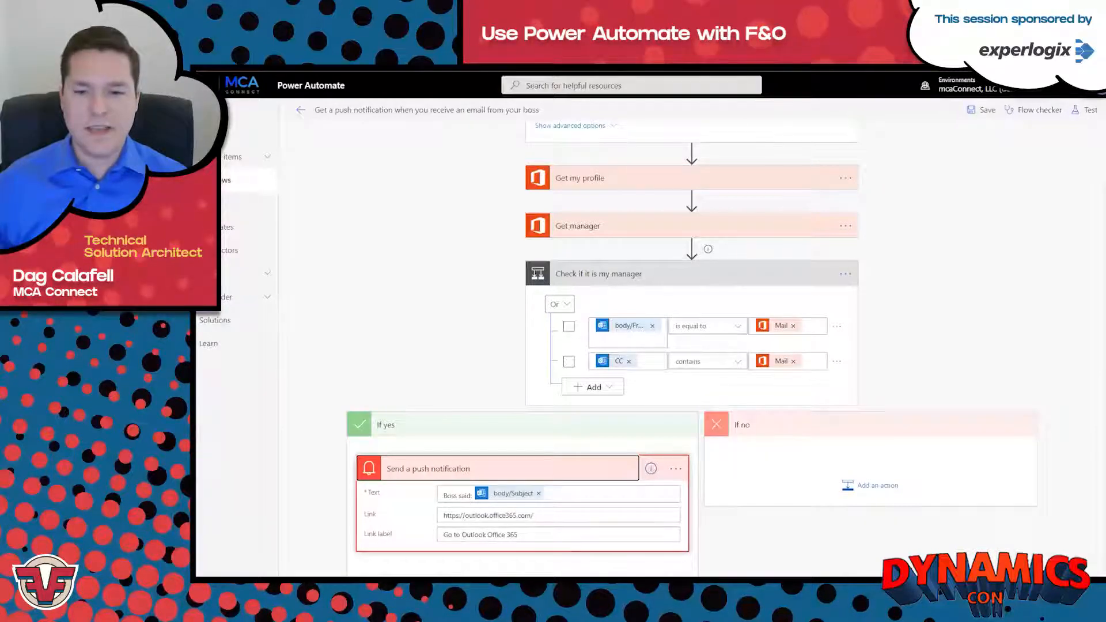
left_click(562, 496)
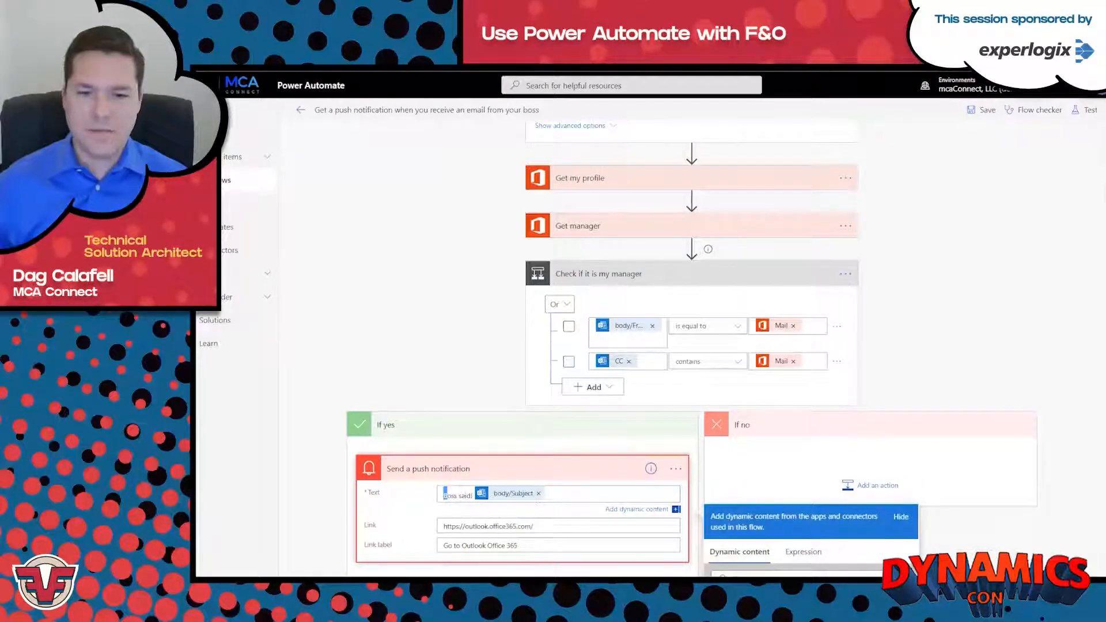
left_click_drag(444, 495, 471, 496)
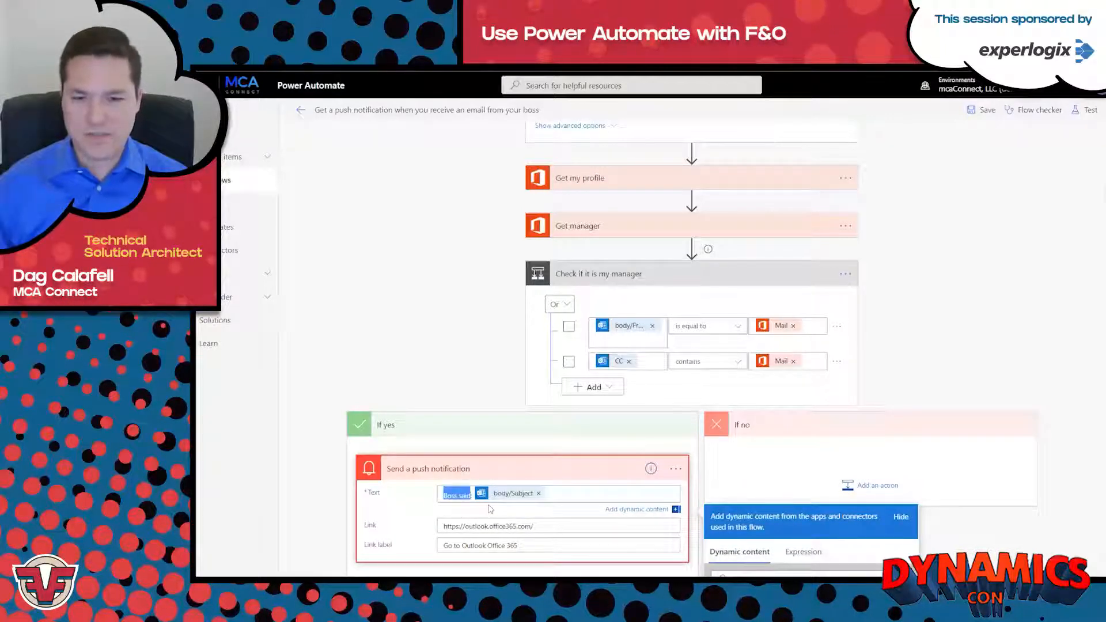
type("Important")
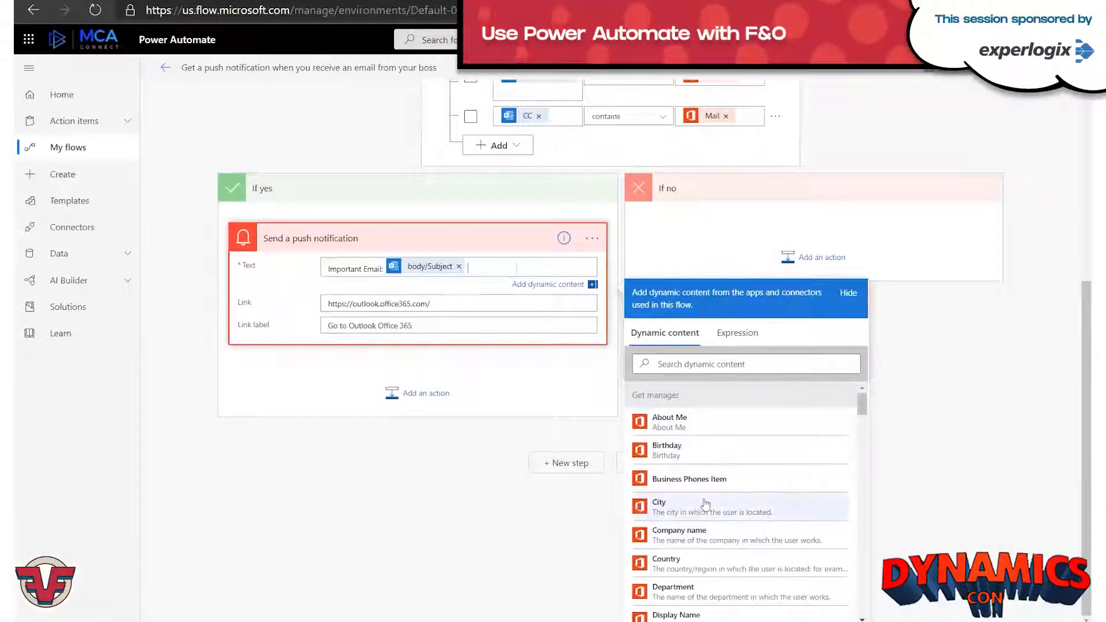
Try the manager's City in the notification text, remove it, and view the available expression functions.
left_click(691, 506)
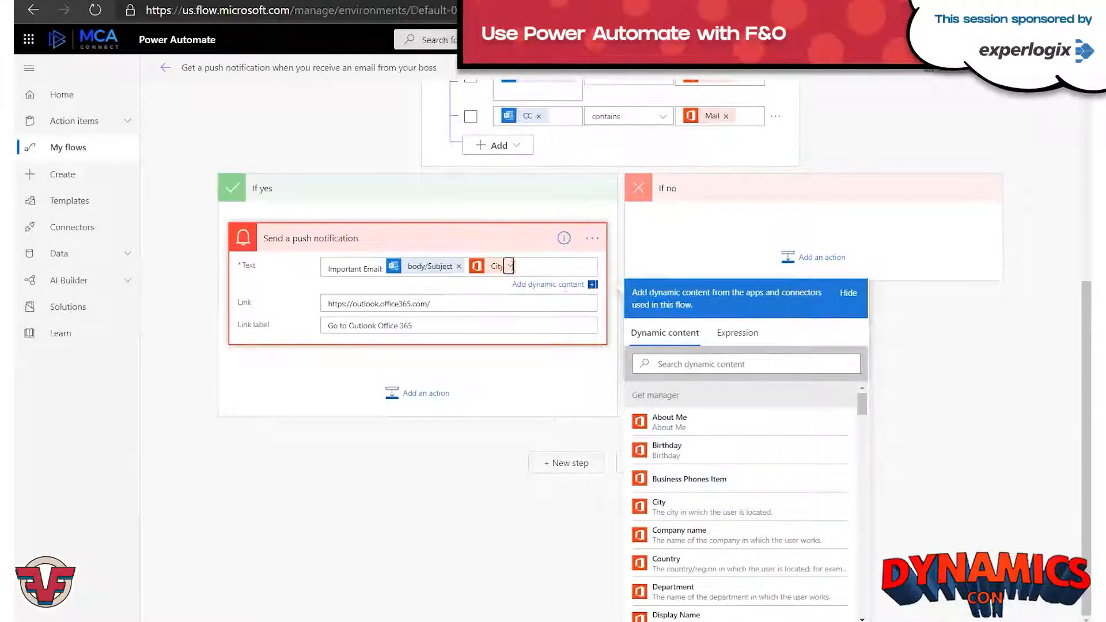
left_click(510, 267)
left_click(731, 340)
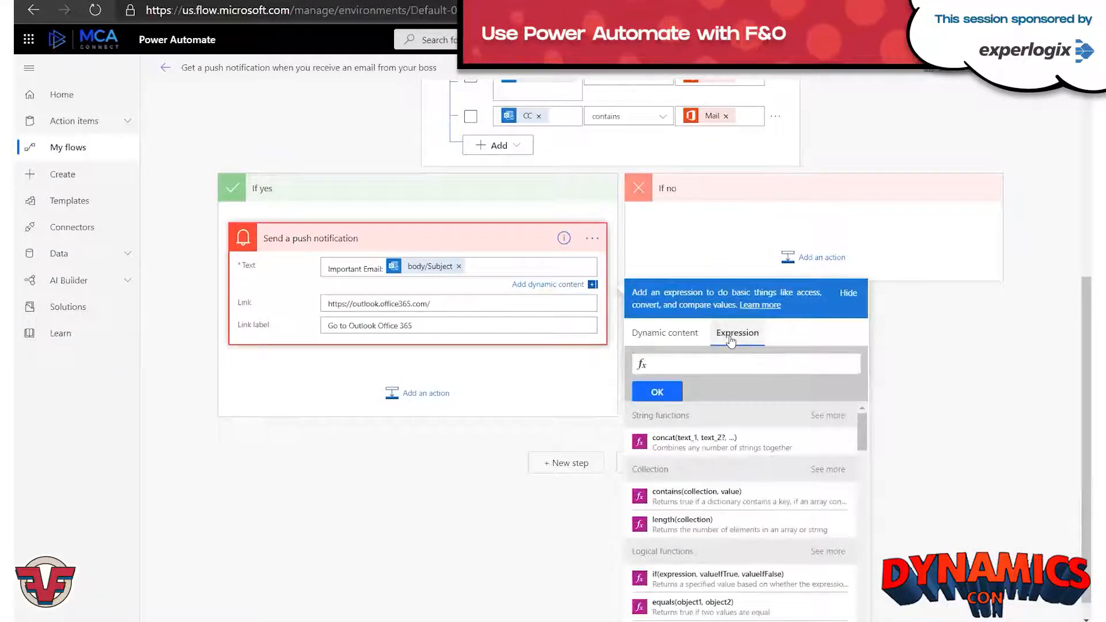
left_click(696, 363)
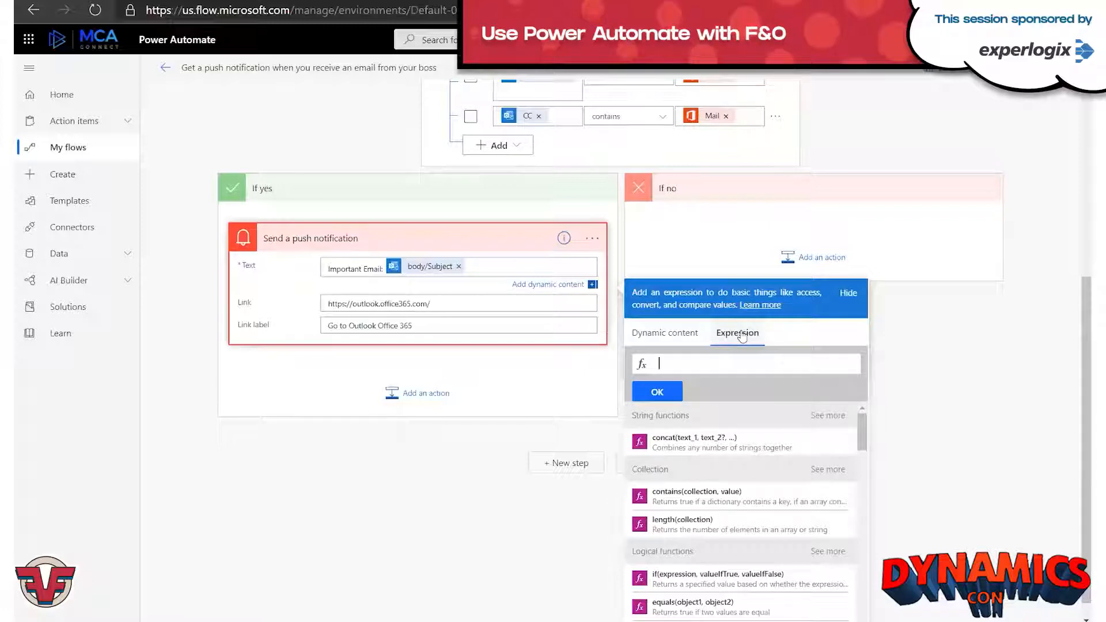
Close the expression editor and collapse the Send a push notification card.
scroll(867, 413, "up", 5)
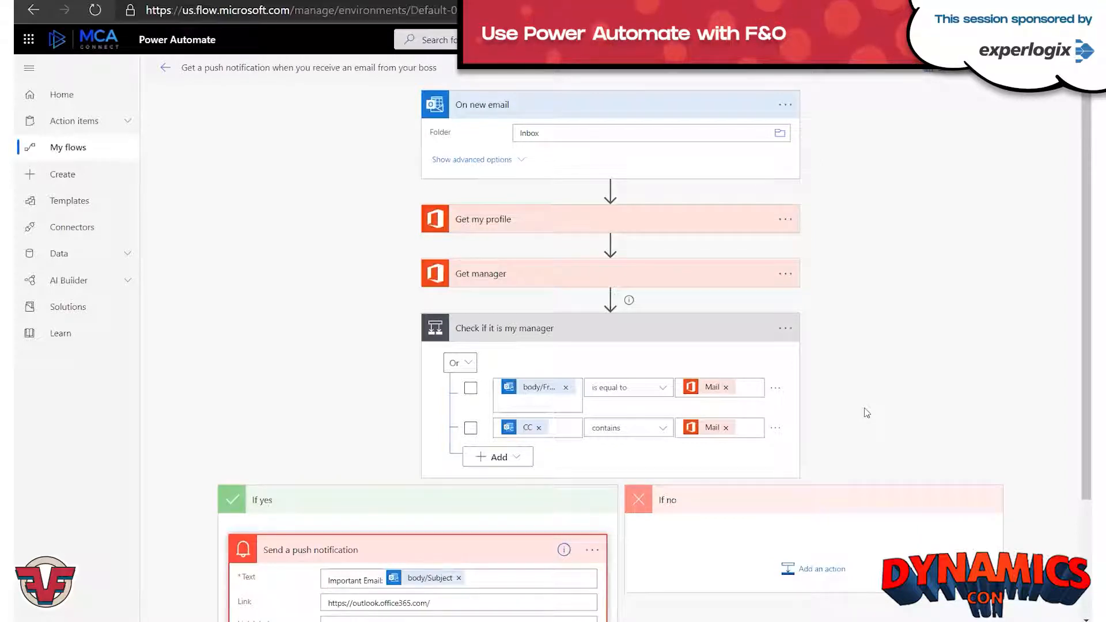
left_click(824, 424)
left_click(395, 546)
left_click(239, 300)
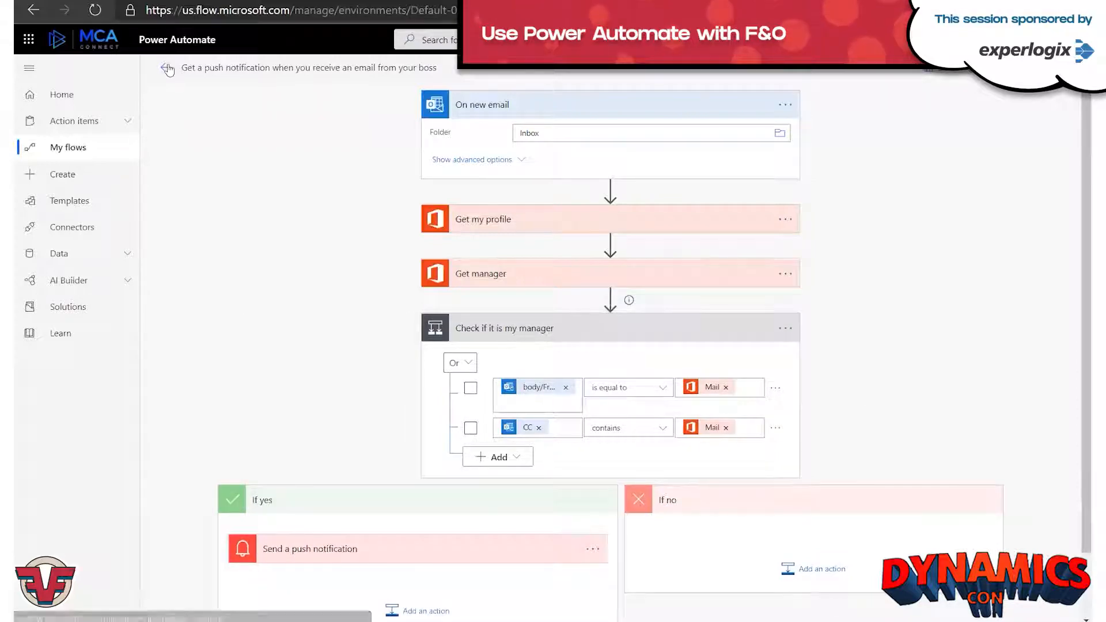
left_click(515, 344)
left_click(501, 105)
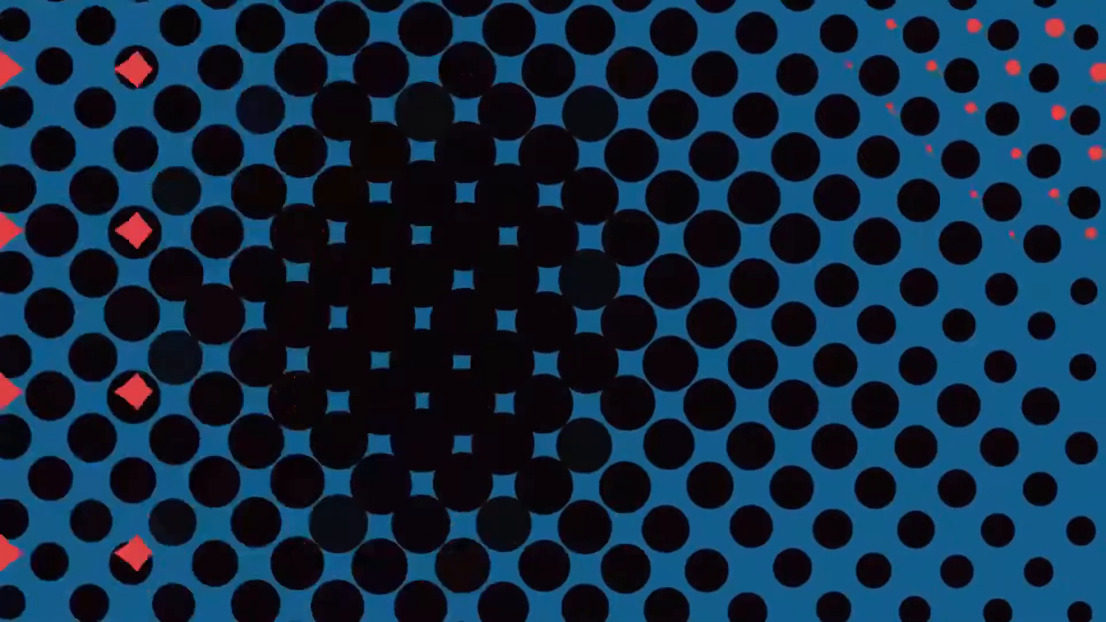
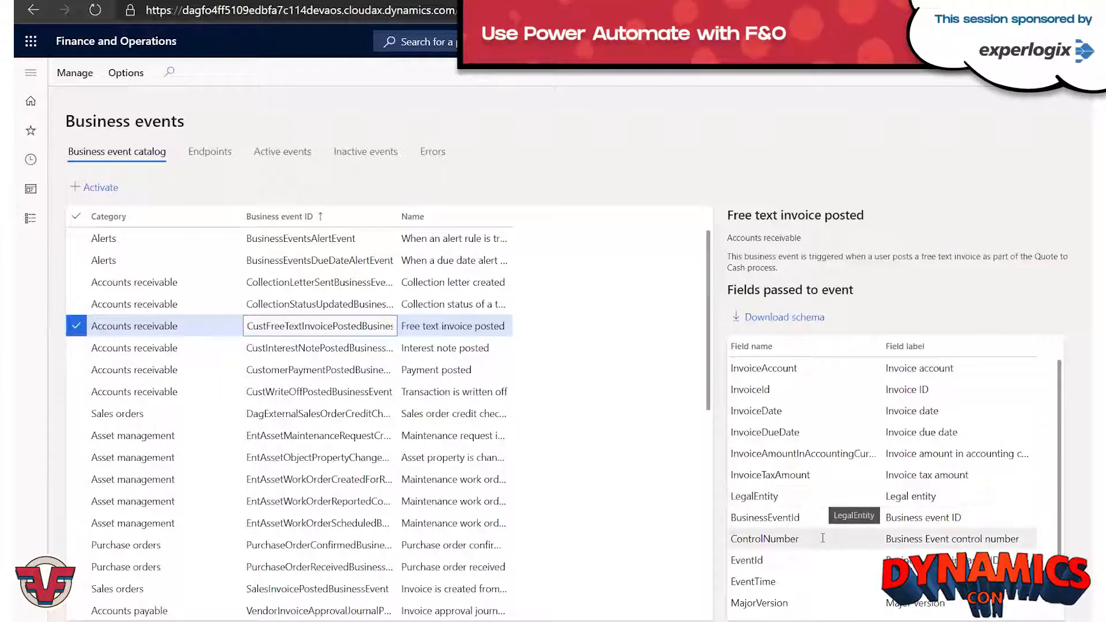
Switch from Finance and Operations back to Power Automate and open the page for creating a new flow.
left_click(631, 172)
left_click(920, 187)
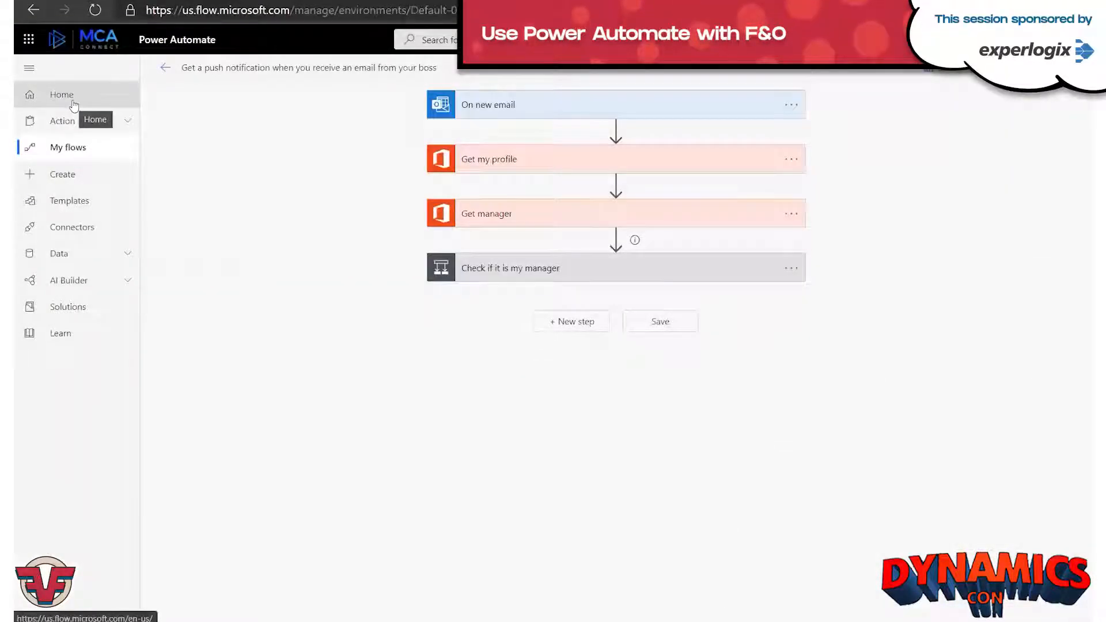
left_click(79, 189)
left_click(616, 125)
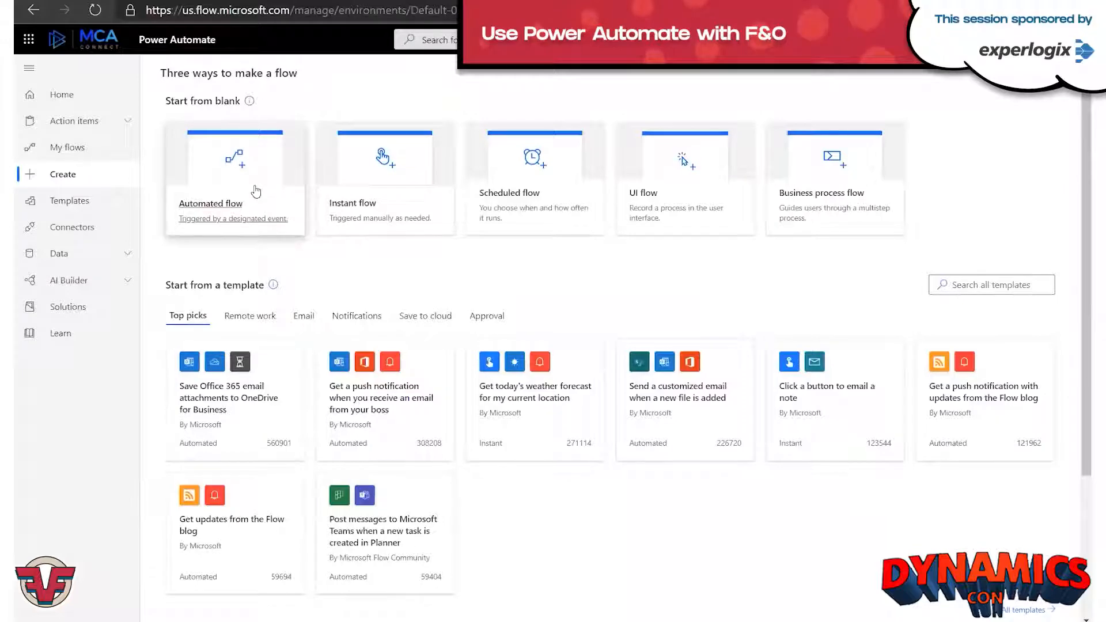
Create an unnamed automated flow with the Dynamics 365 for Fin & Ops trigger "When a Business Event occurs".
left_click(255, 191)
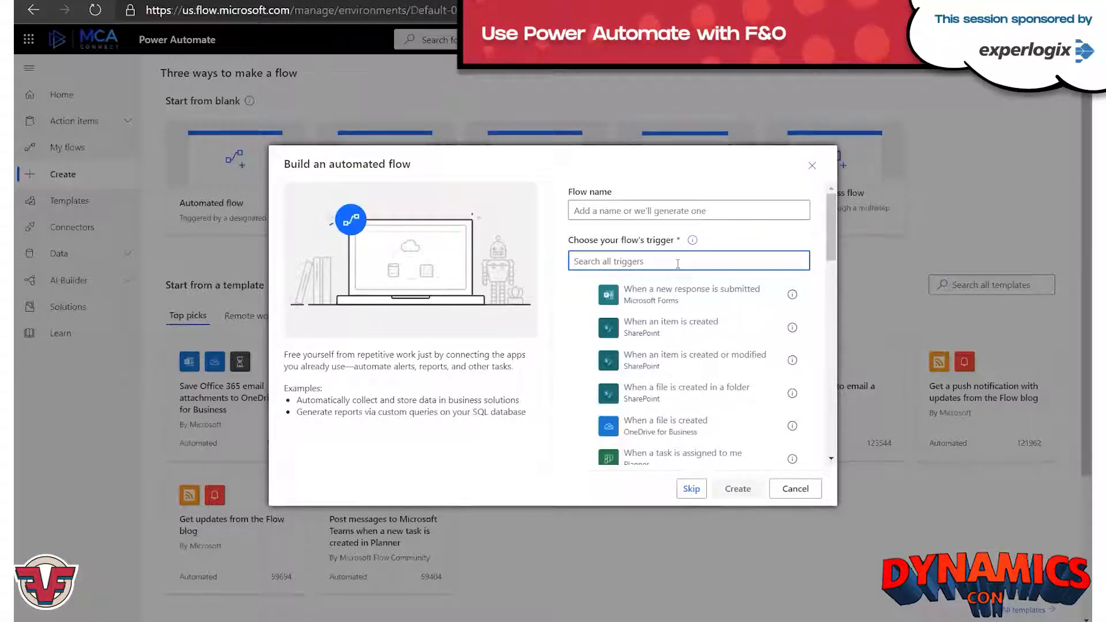
type("Fin and Ops")
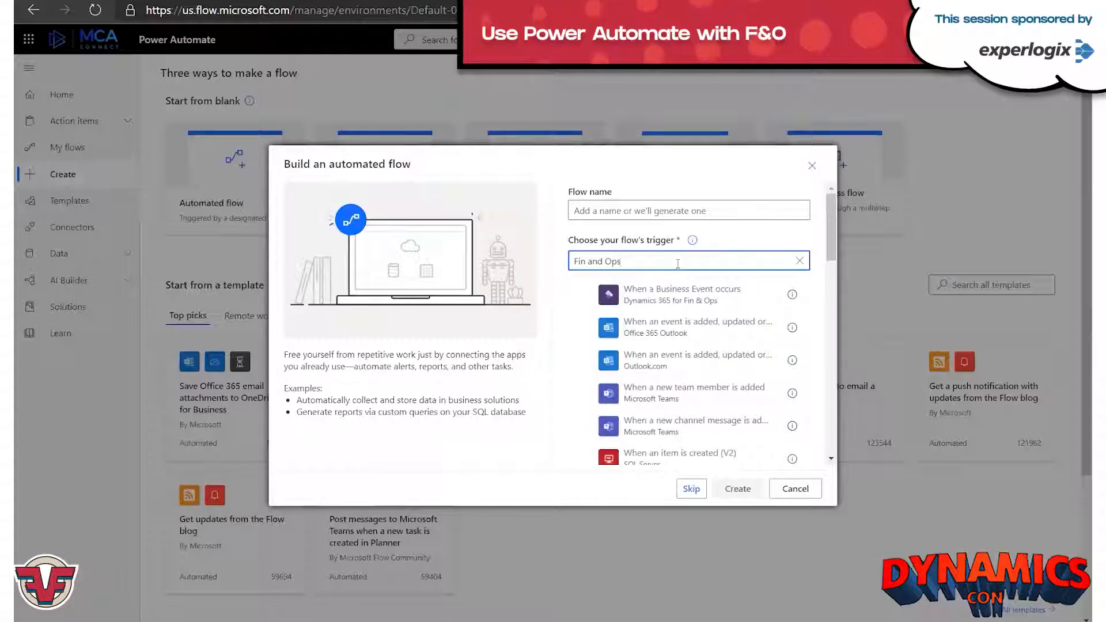
left_click(659, 296)
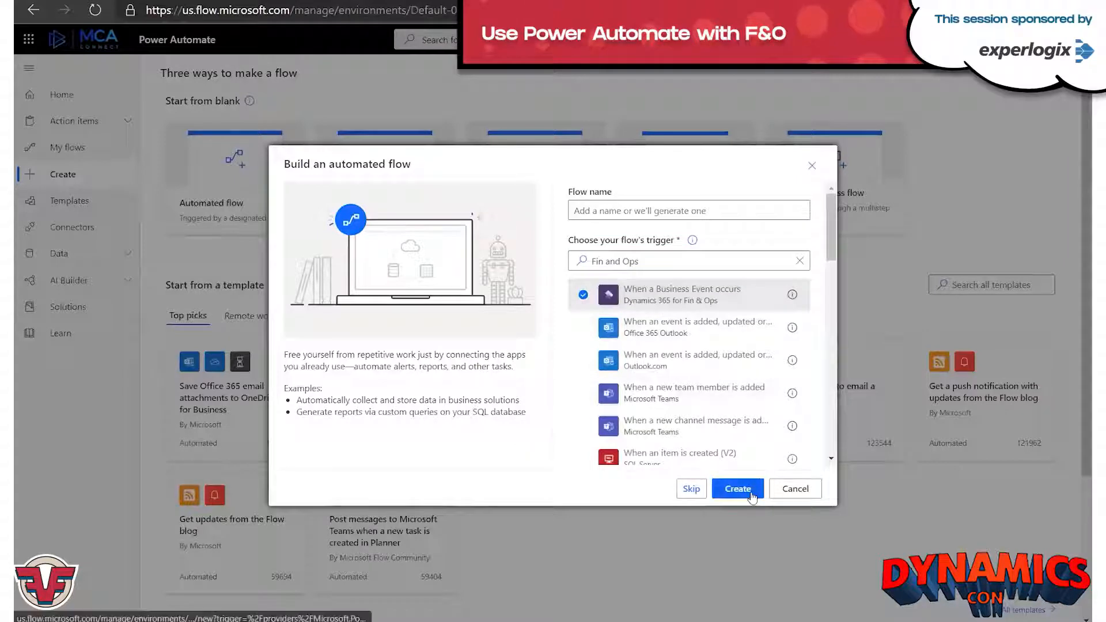
left_click(752, 495)
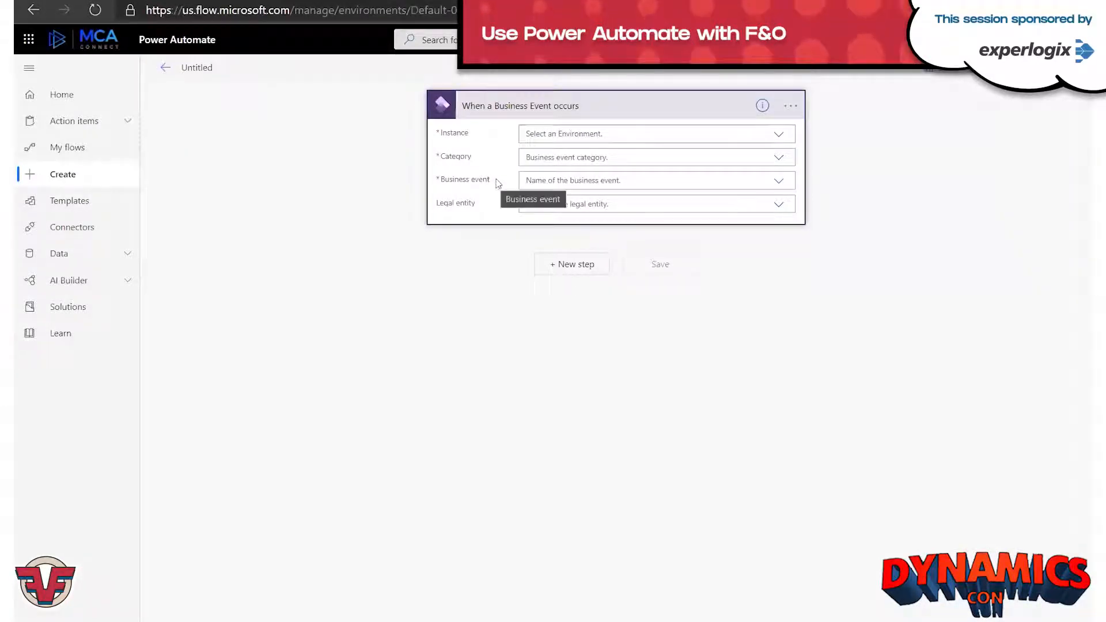
Set the trigger's instance to dagfo4ff5109edbfa7c114devaos.cloudax.dynamics.com.
left_click(566, 133)
type("dag")
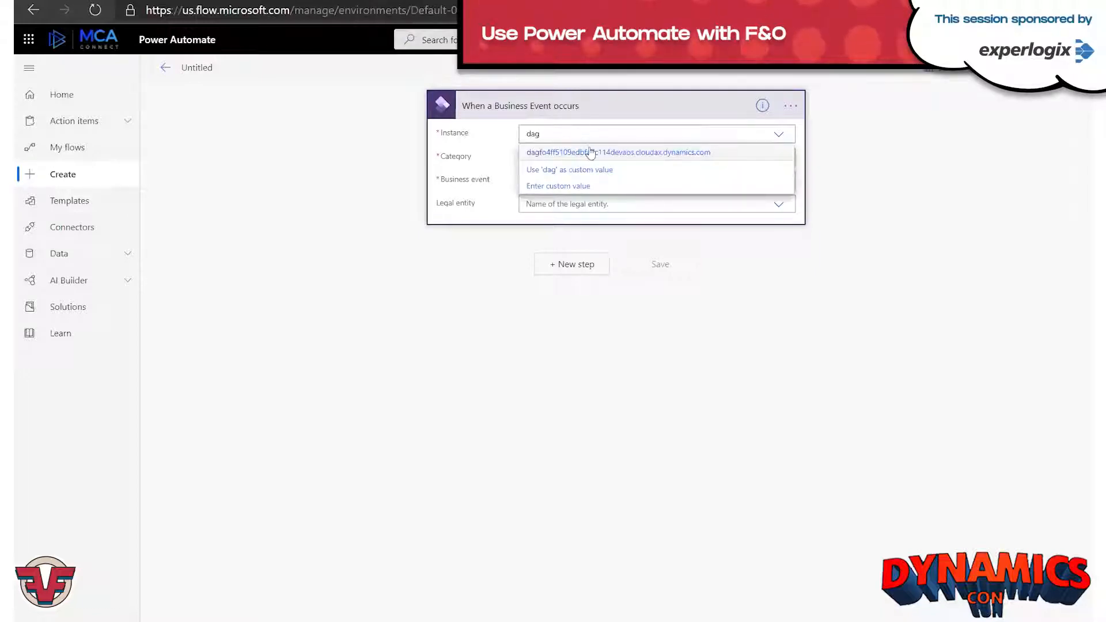
left_click(590, 152)
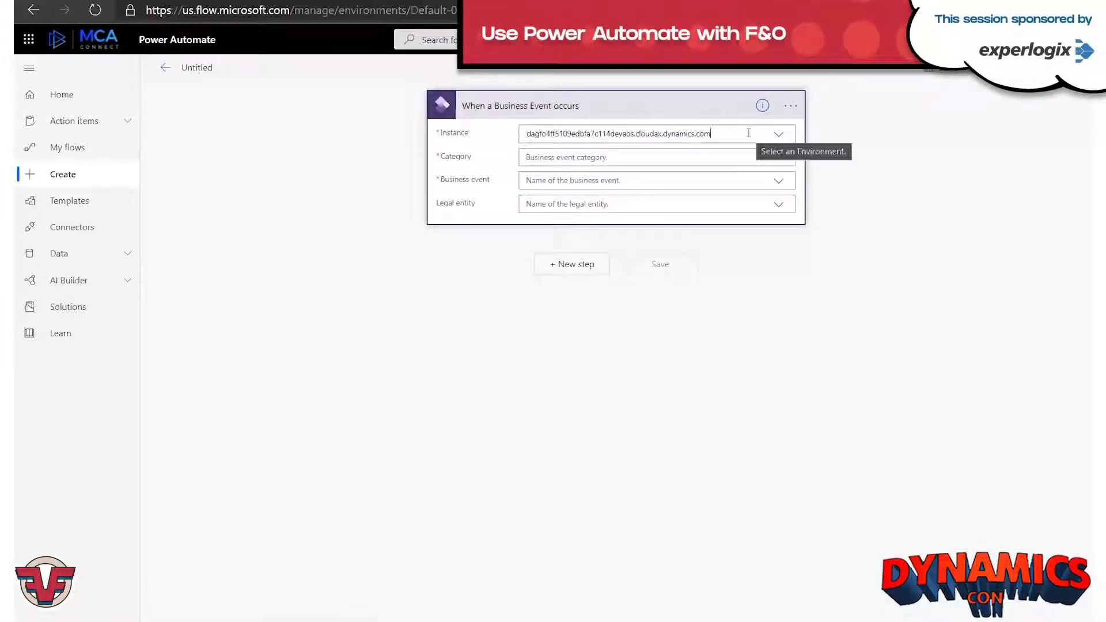
left_click_drag(749, 133, 507, 126)
left_click(731, 133)
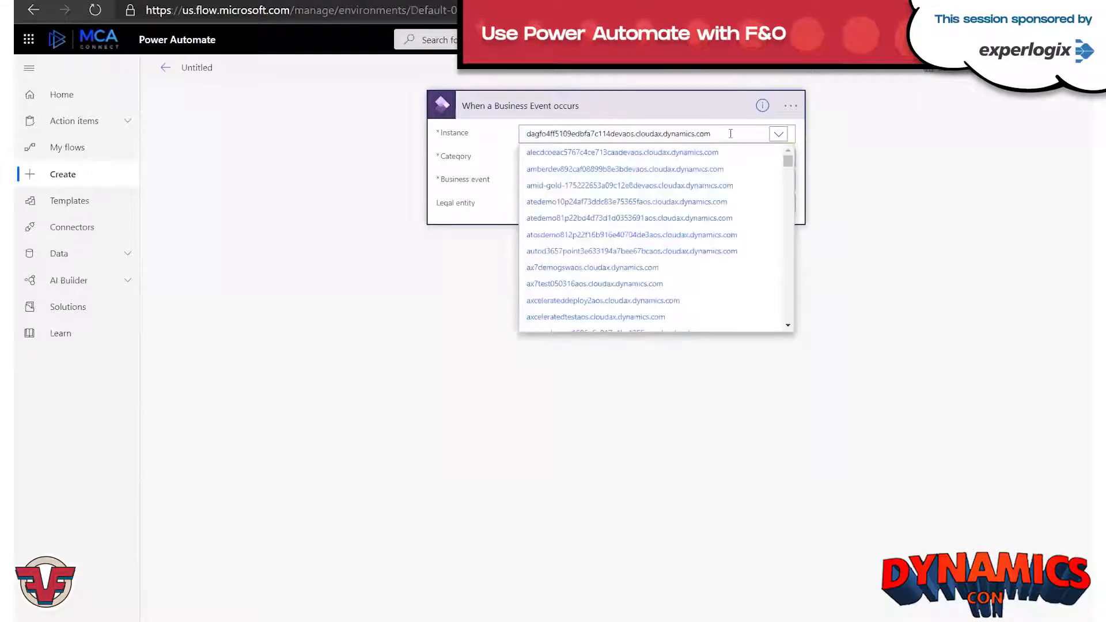
left_click(842, 185)
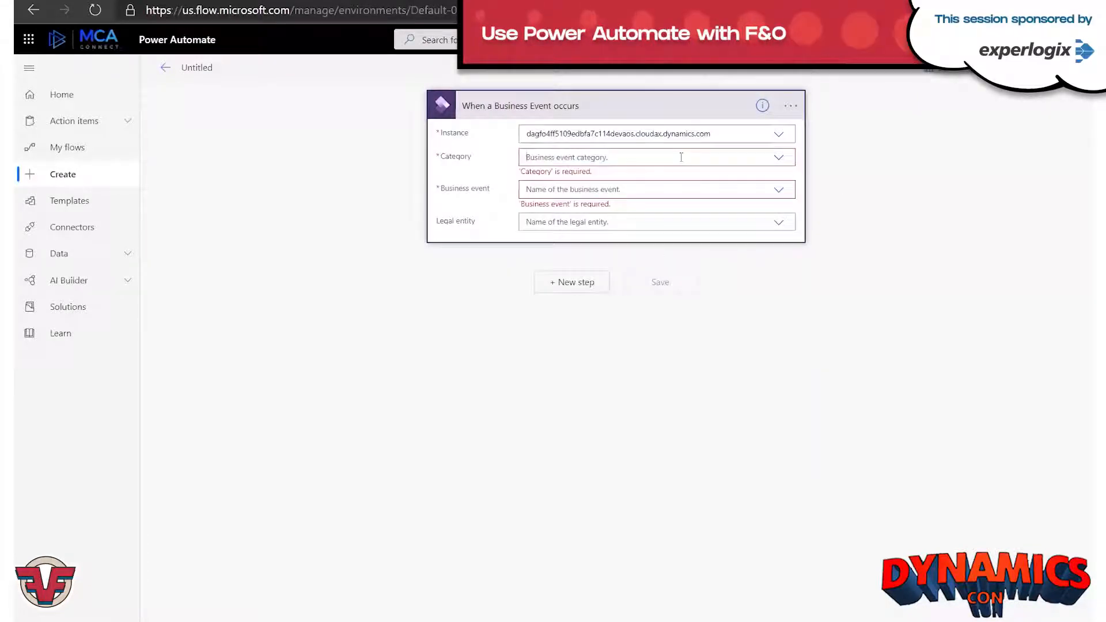
Set the trigger's category to Accounts receivable and its business event to Free text invoice posted.
left_click(681, 157)
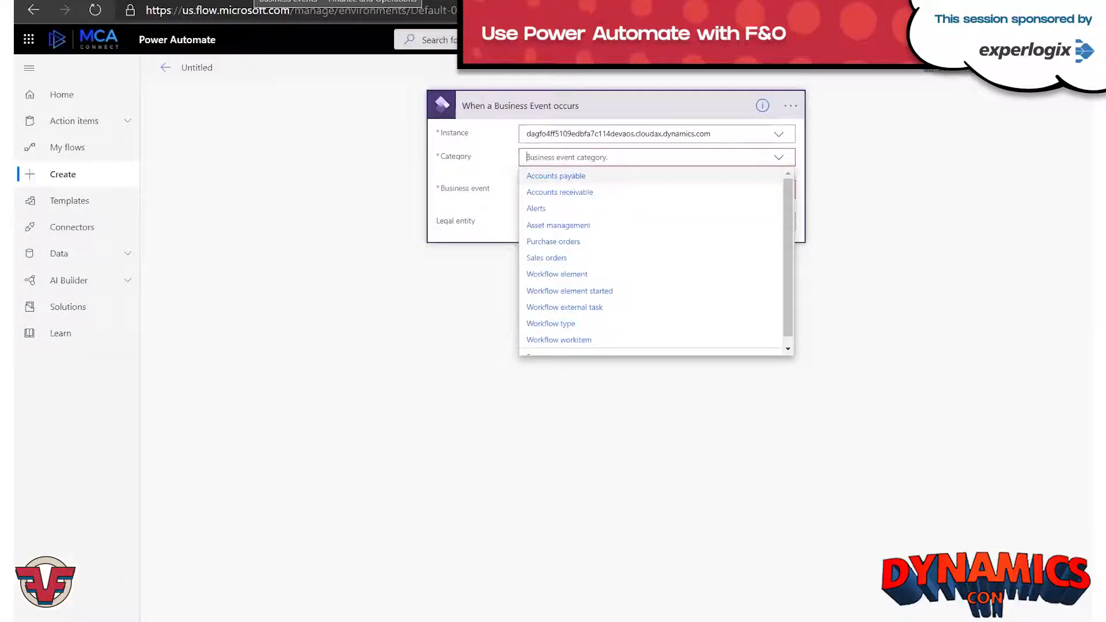
left_click(255, 1)
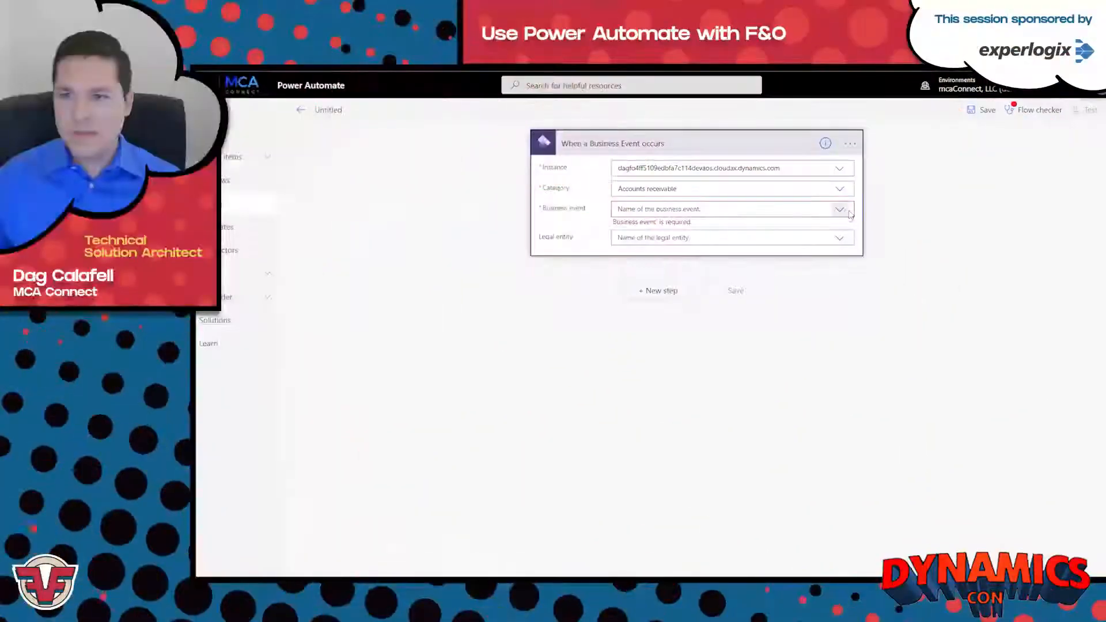
left_click(727, 209)
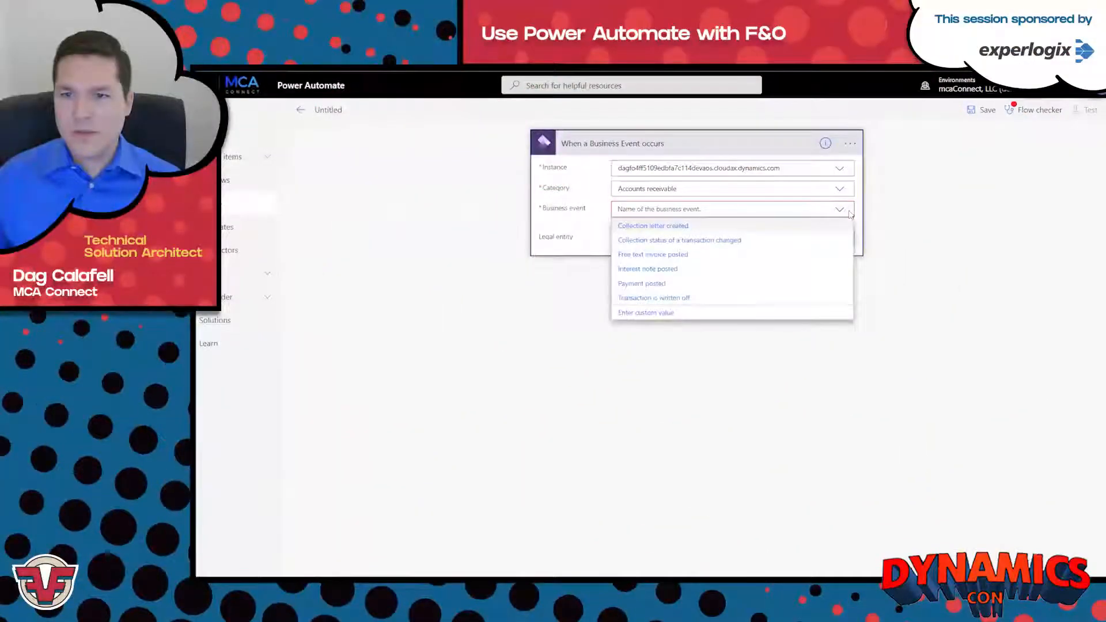
left_click(698, 258)
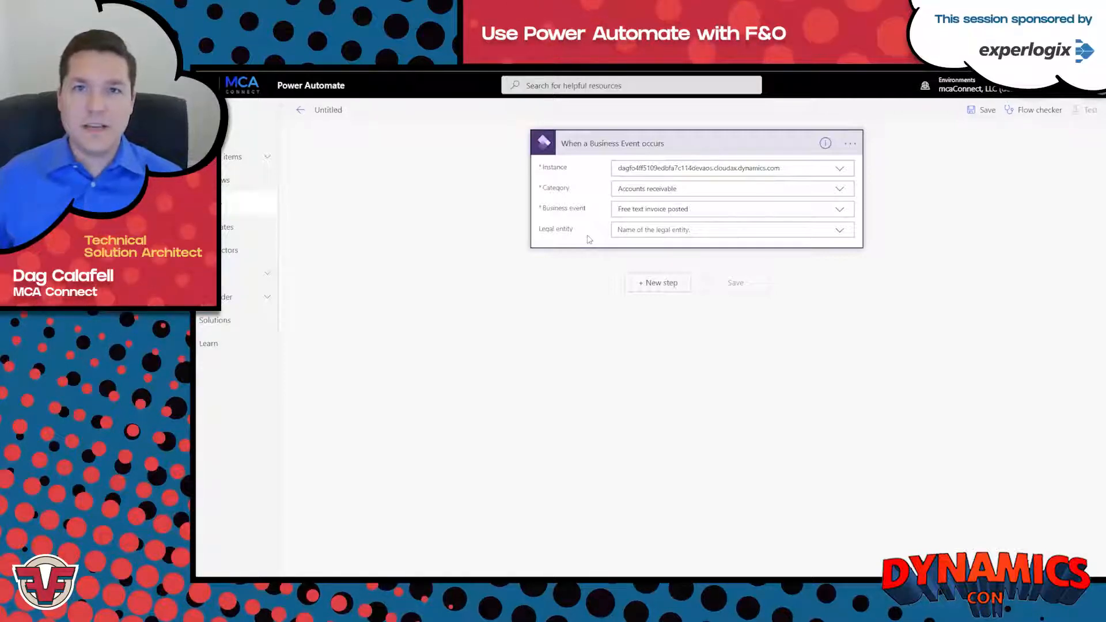
Set the trigger's legal entity to USMF.
left_click(658, 230)
scroll(737, 306, "down", 5)
scroll(707, 320, "down", 1)
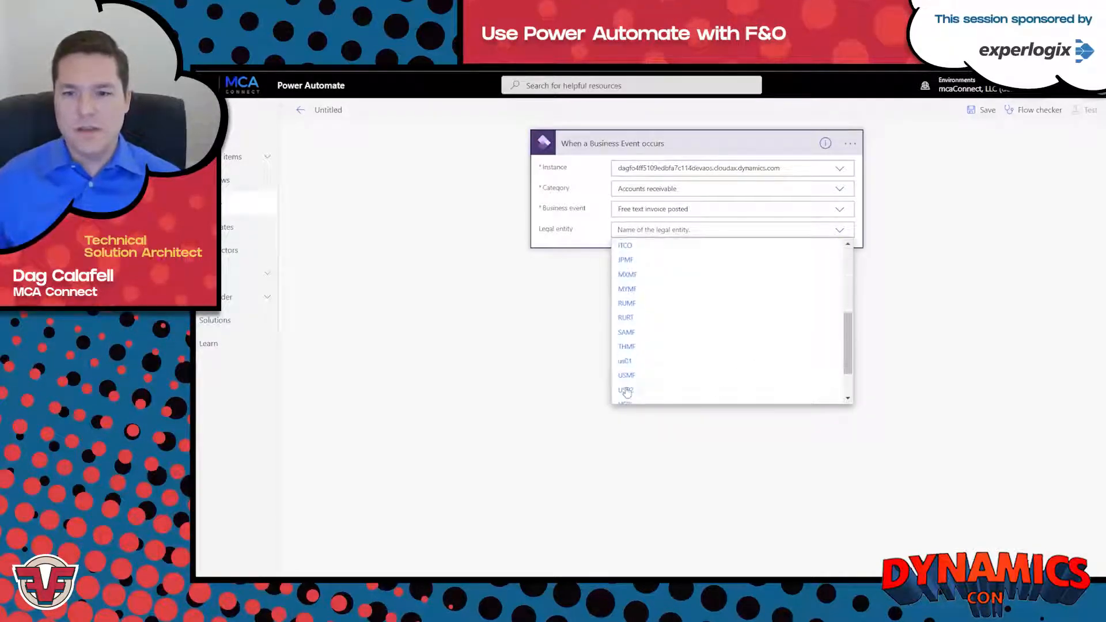
left_click(656, 376)
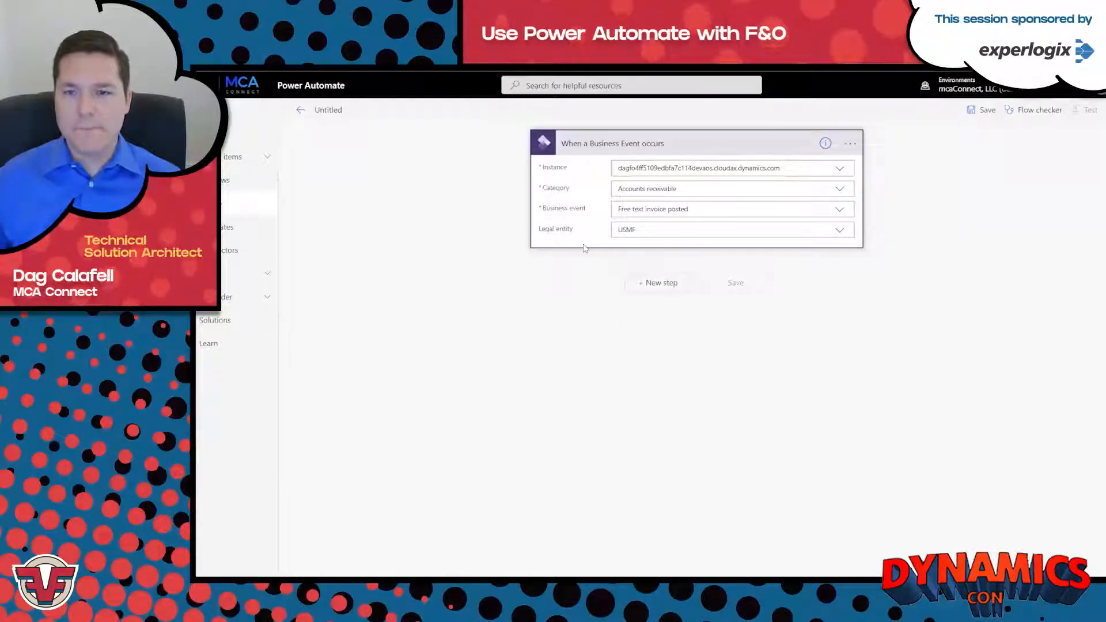
Rename the business event trigger as "When a credit is posted".
left_click(852, 144)
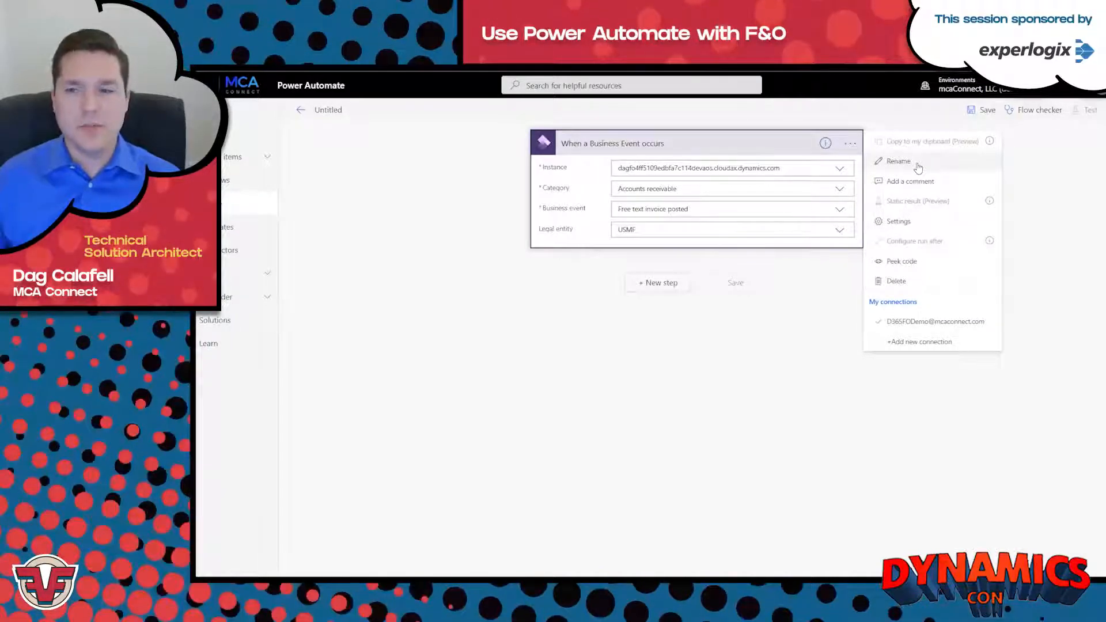
left_click(899, 162)
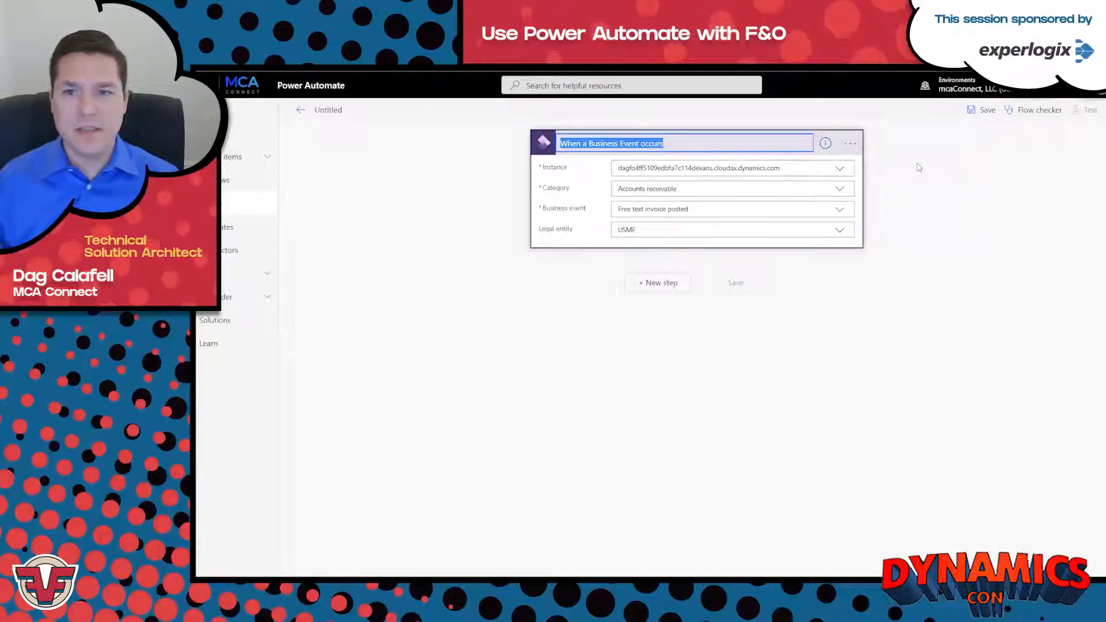
type("When a FT")
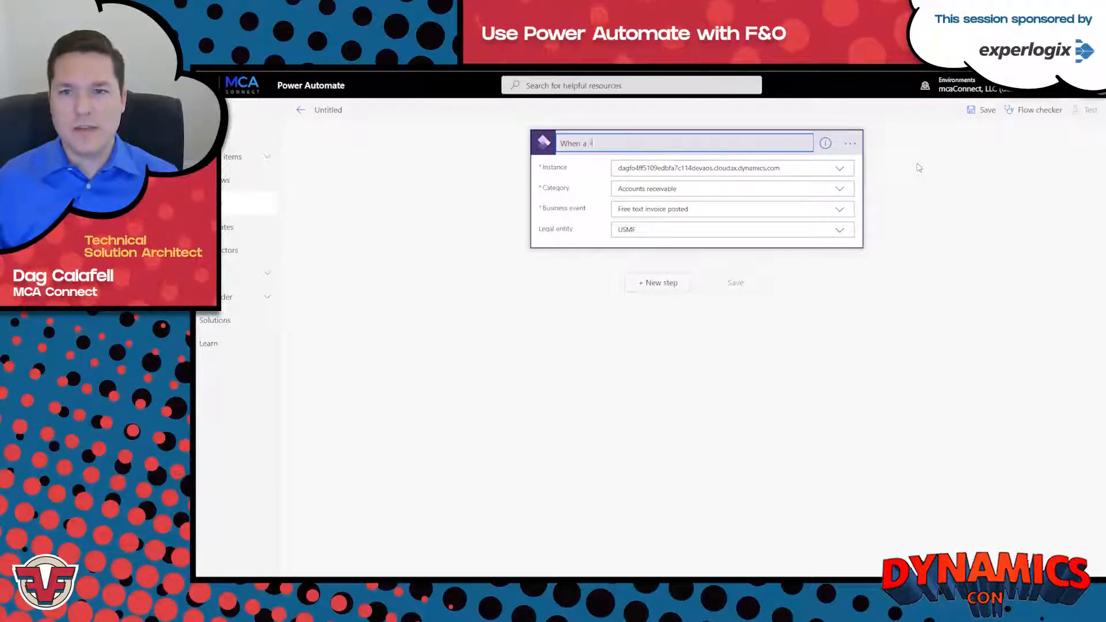
key("BackSpace")
key("BackSpace")
type("credit is posted")
key("Return")
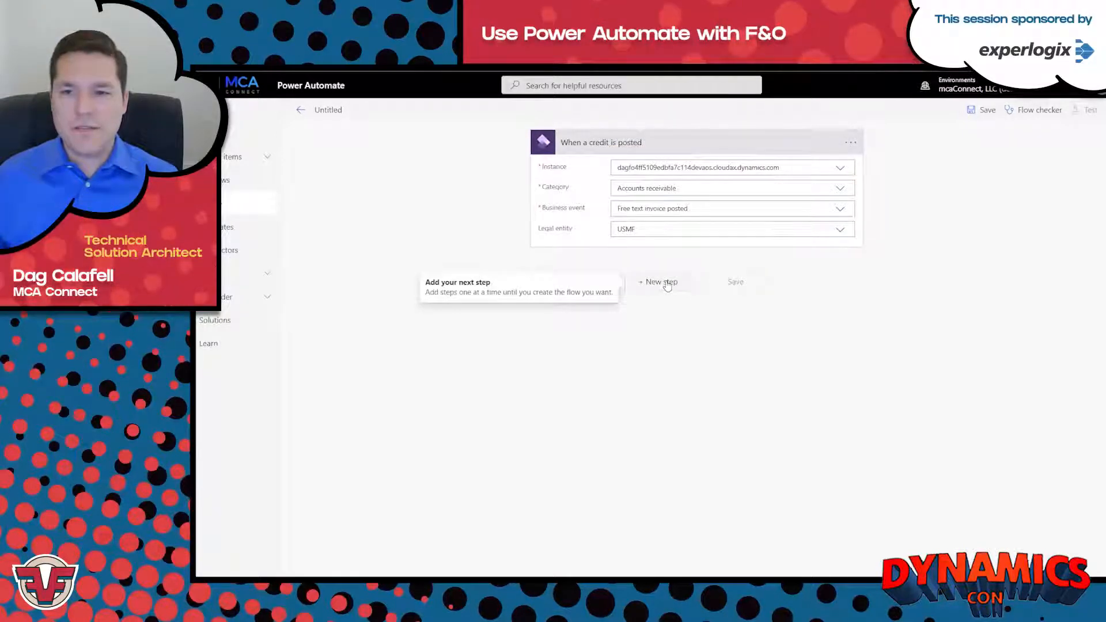
Add a Parse JSON action after the trigger and use the trigger's body as its content.
left_click(663, 283)
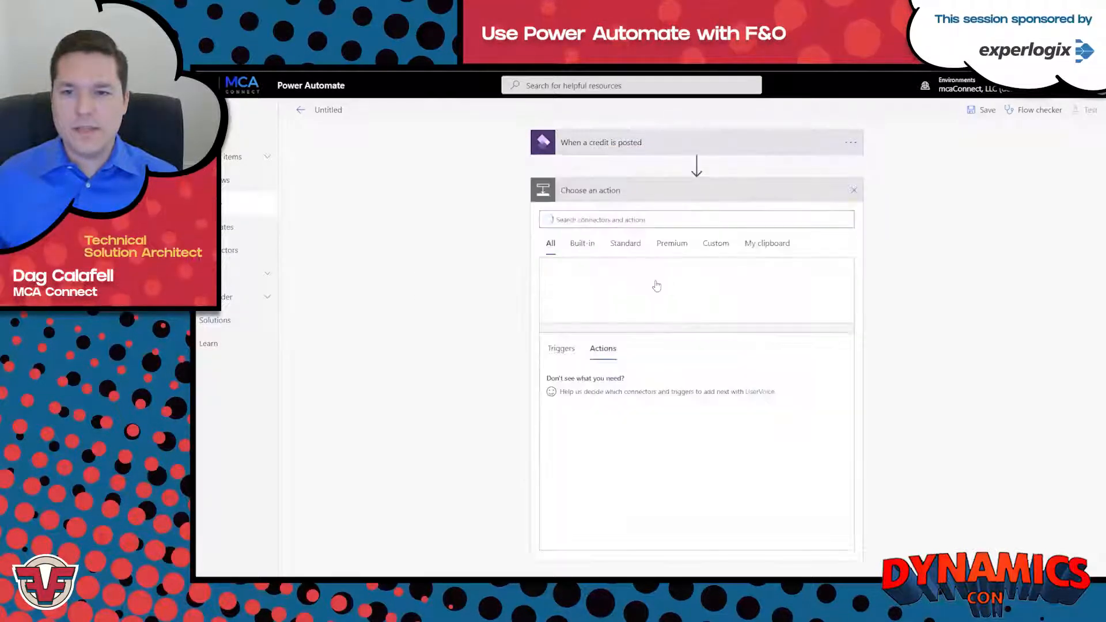
type("d")
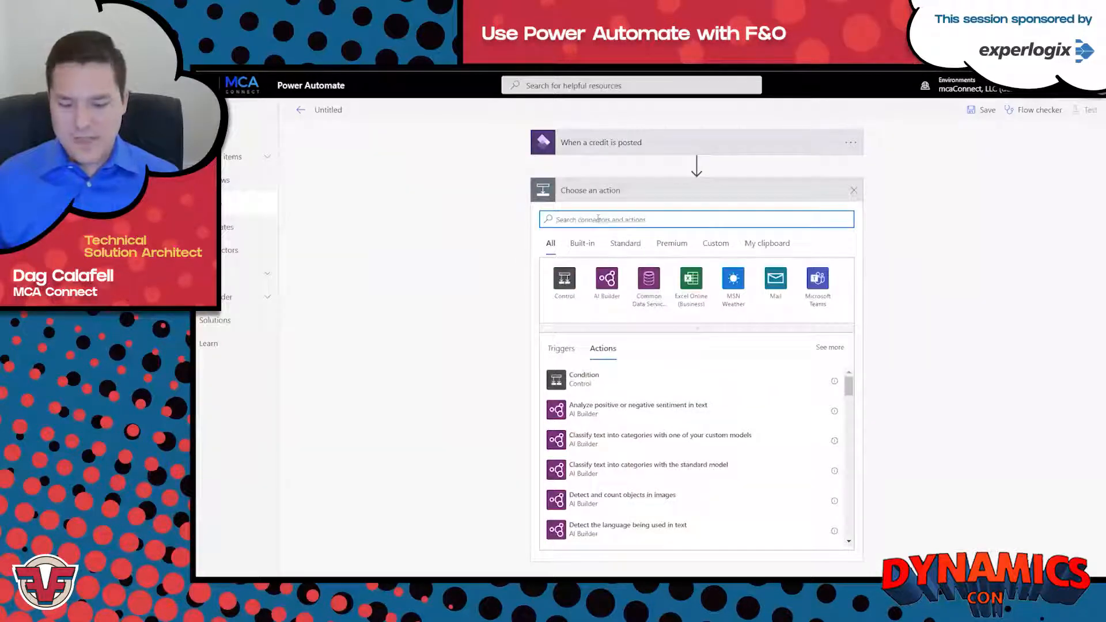
type("arse josn")
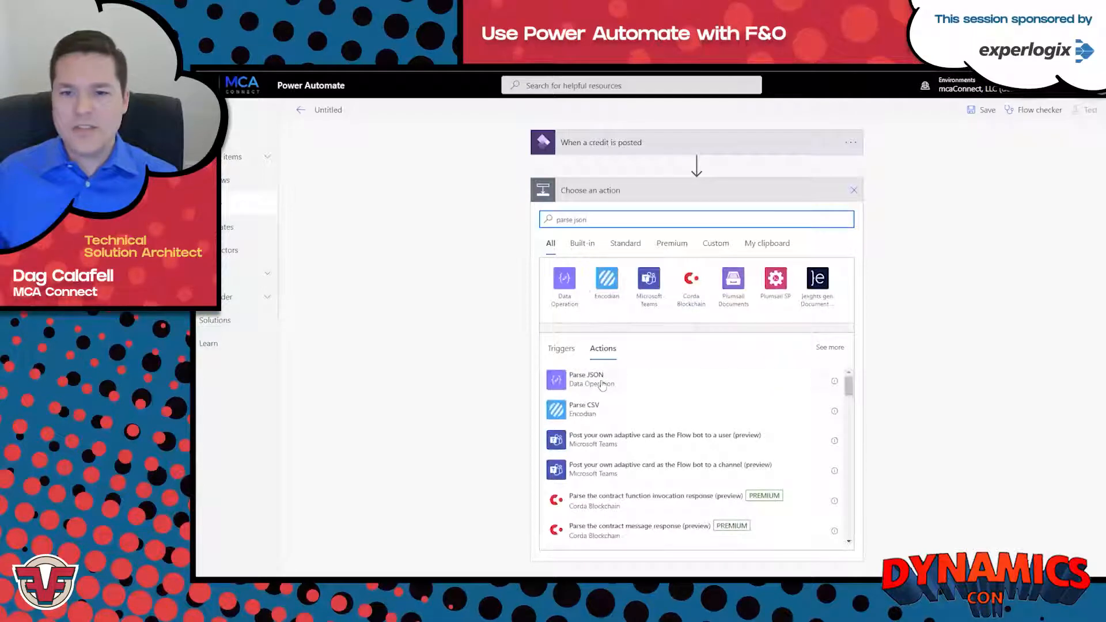
left_click(599, 380)
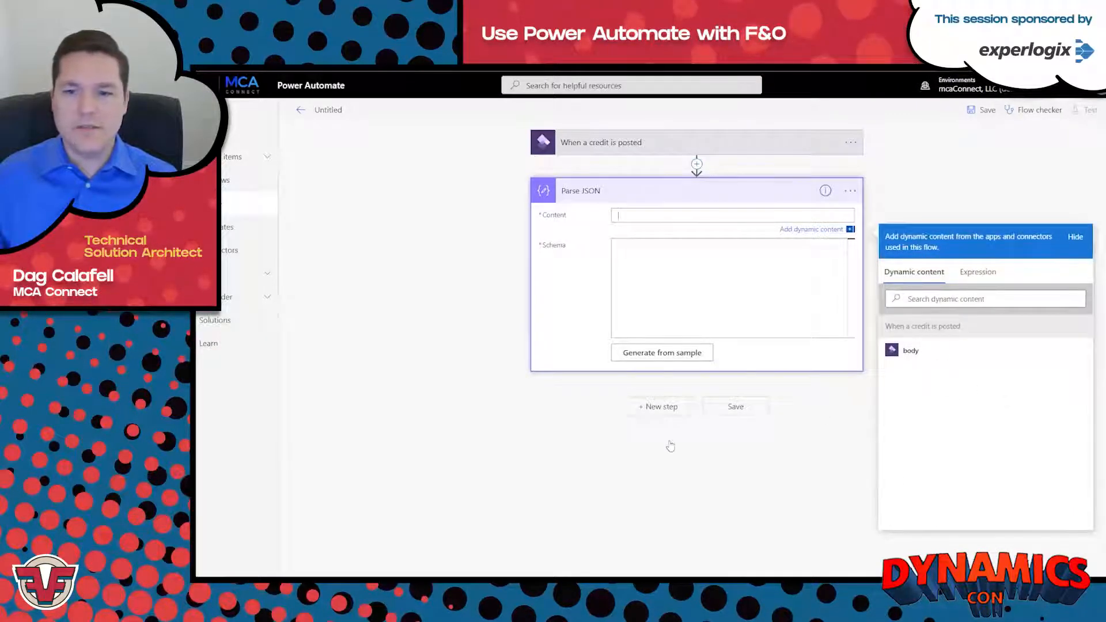
left_click(921, 351)
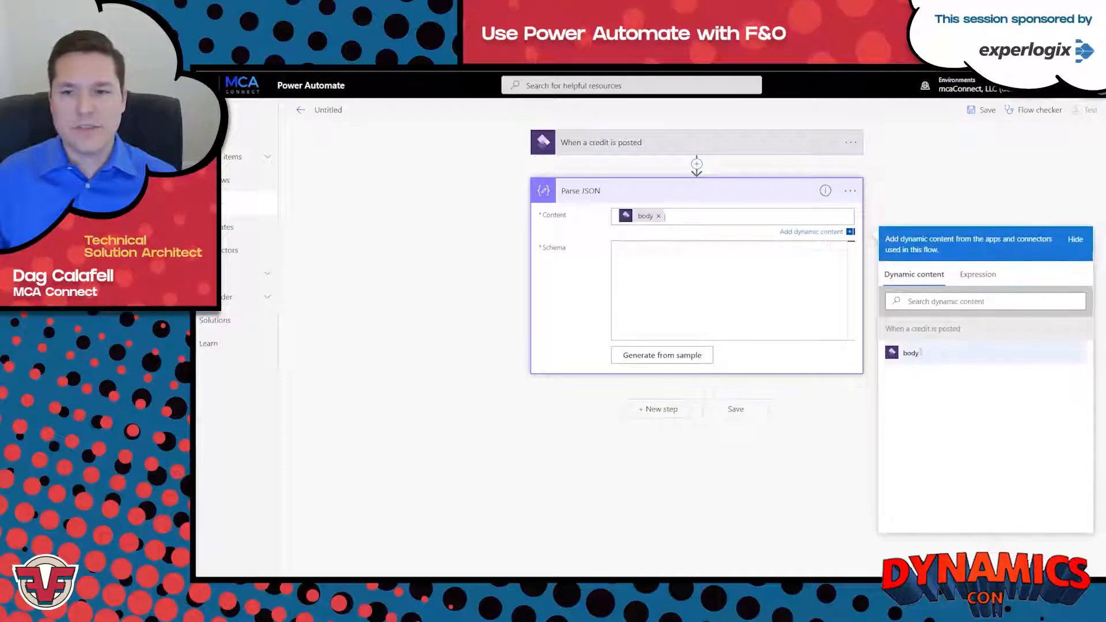
Download the Free text invoice posted schema from Finance and Operations and insert it as the sample payload for the Parse JSON schema.
left_click(687, 250)
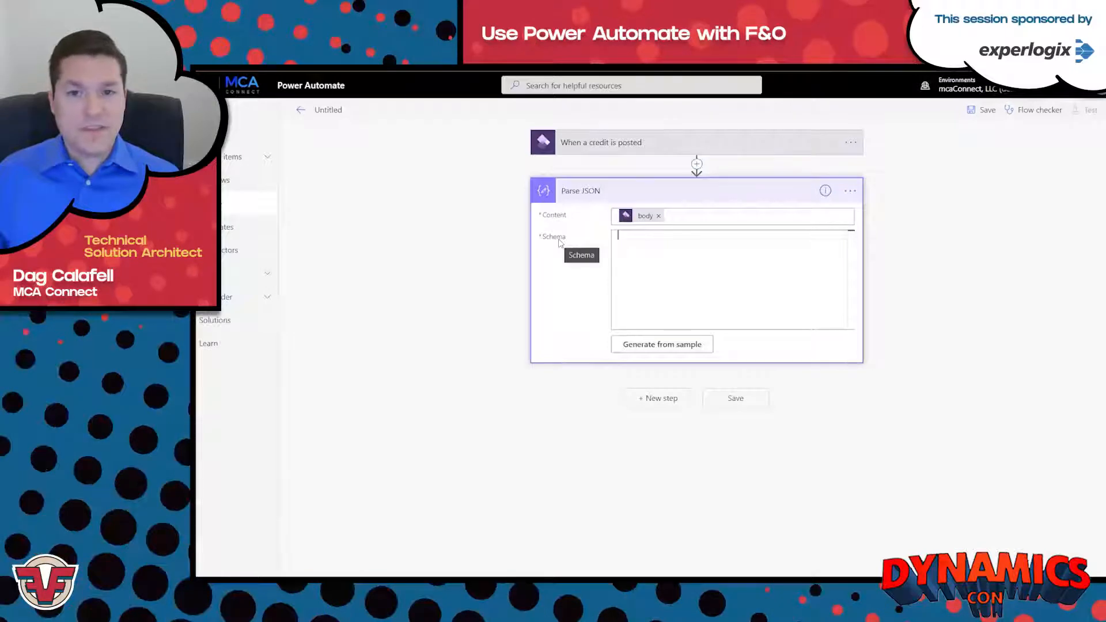
left_click(643, 345)
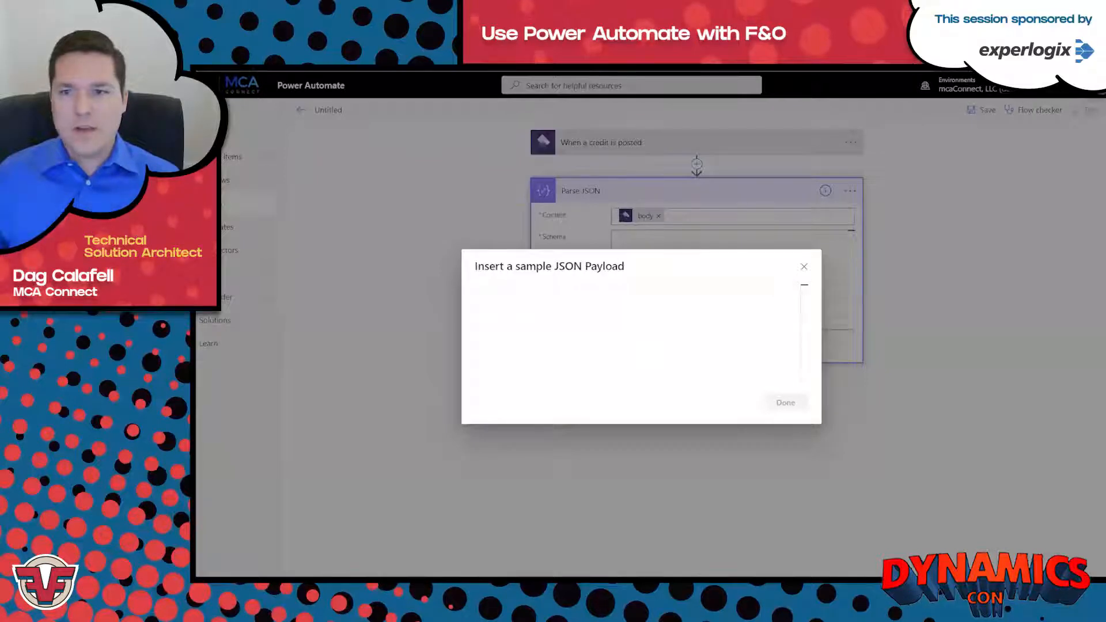
key("alt+Tab")
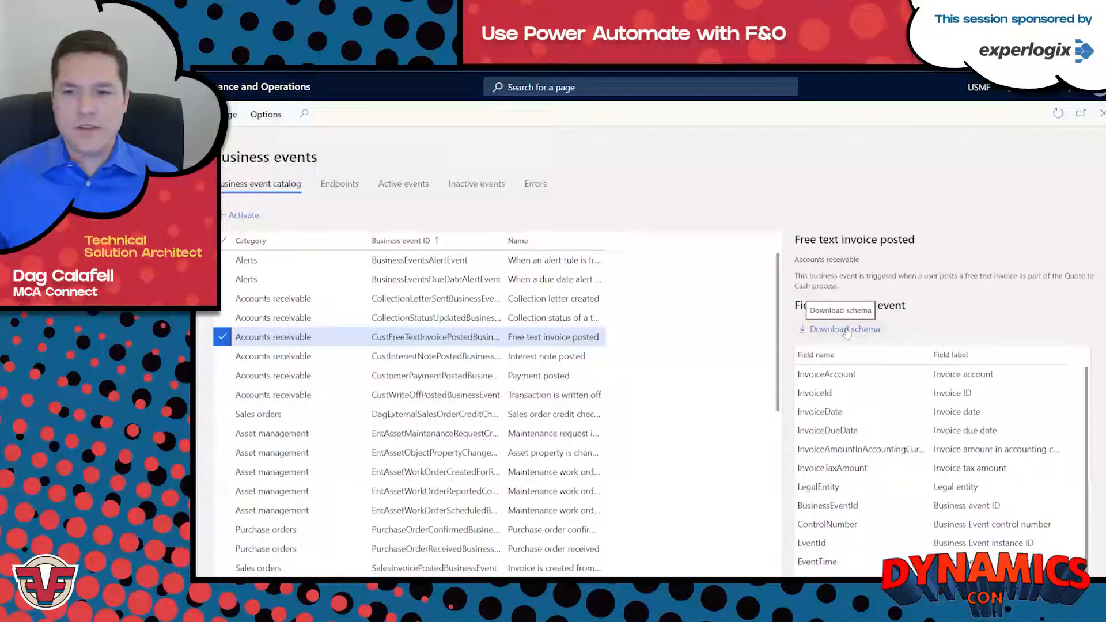
left_click(846, 331)
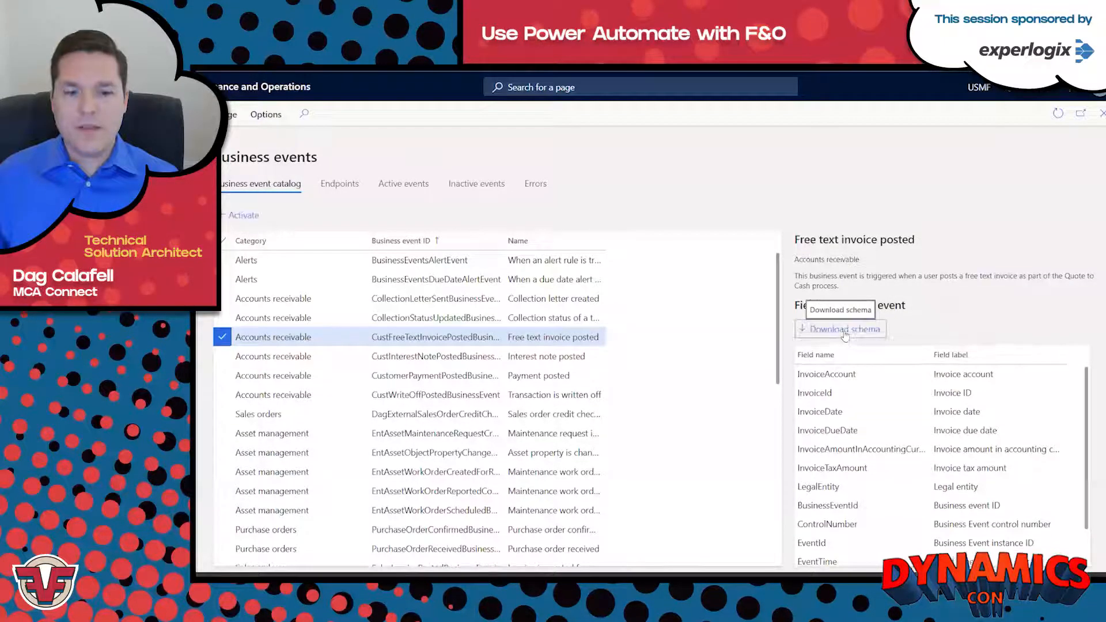
left_click(245, 585)
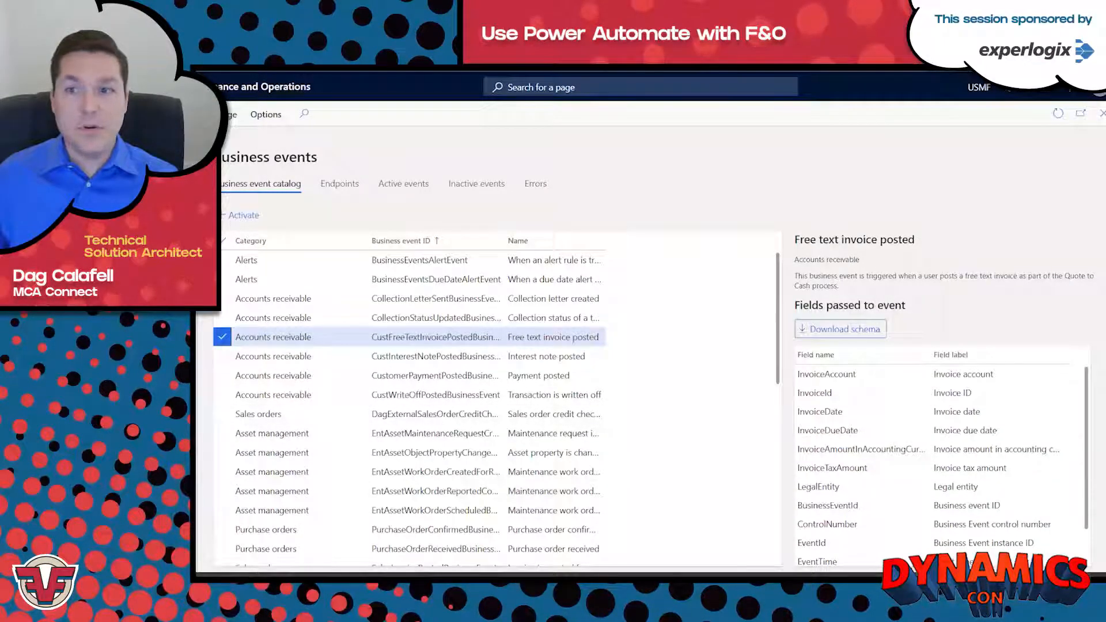
key("ctrl+a")
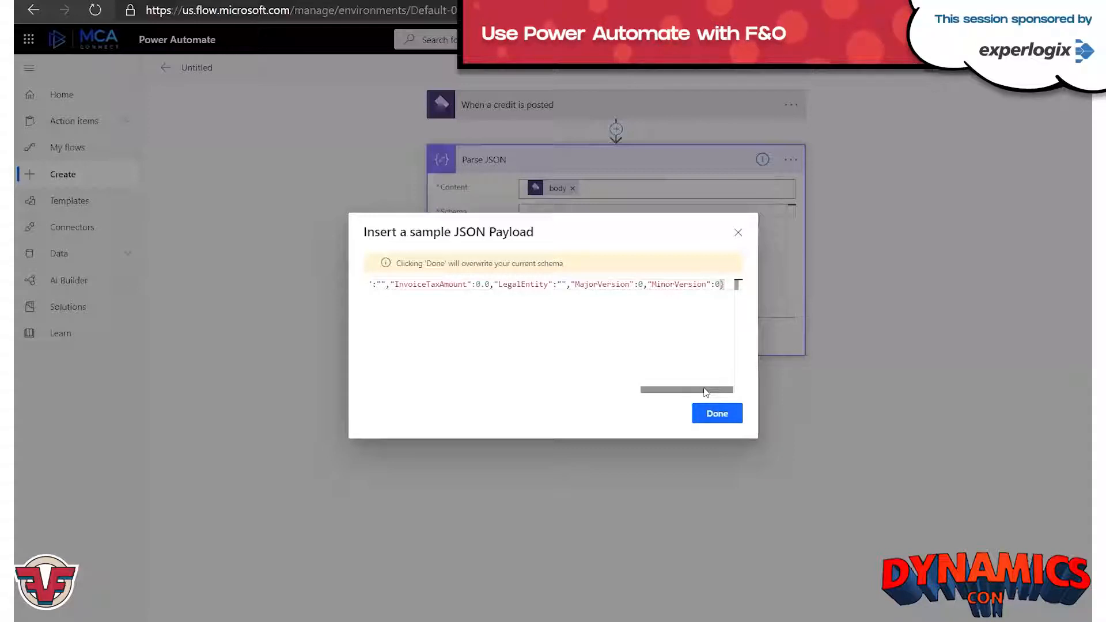
Change the InvoiceAmountInAccountingCurrency value in the sample JSON payload to 0.01.
left_click_drag(706, 392, 406, 382)
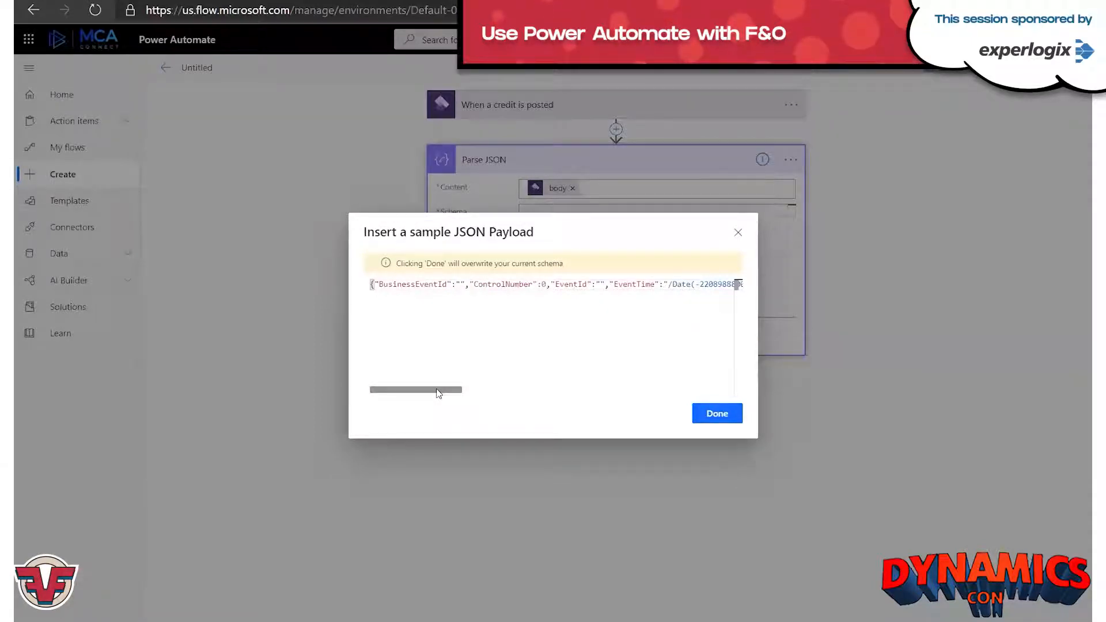
left_click_drag(438, 394, 509, 396)
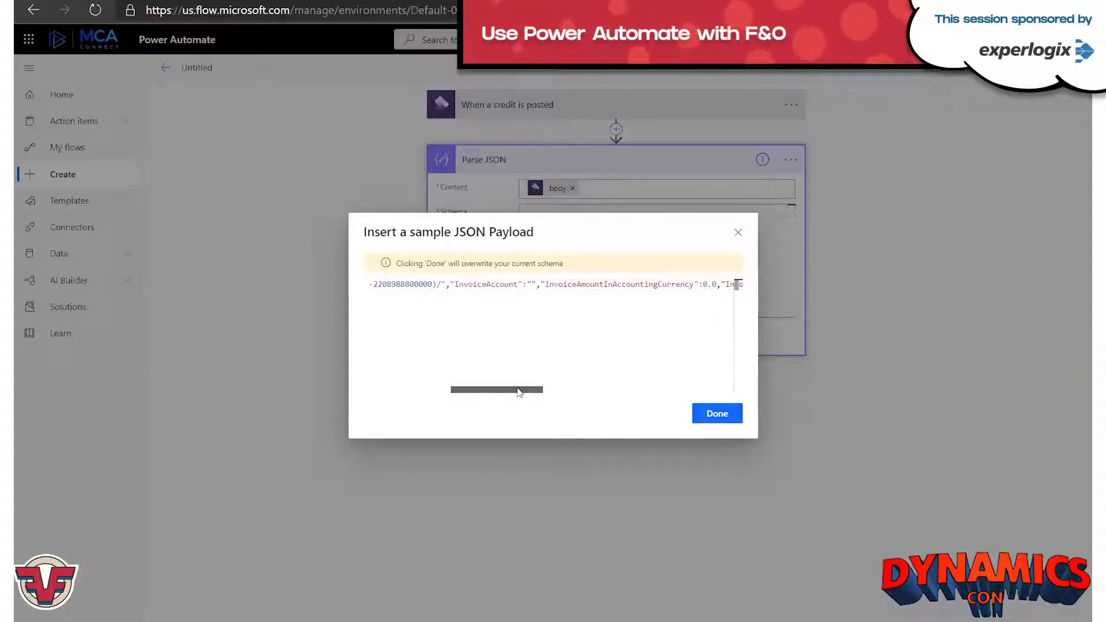
left_click_drag(519, 392, 562, 390)
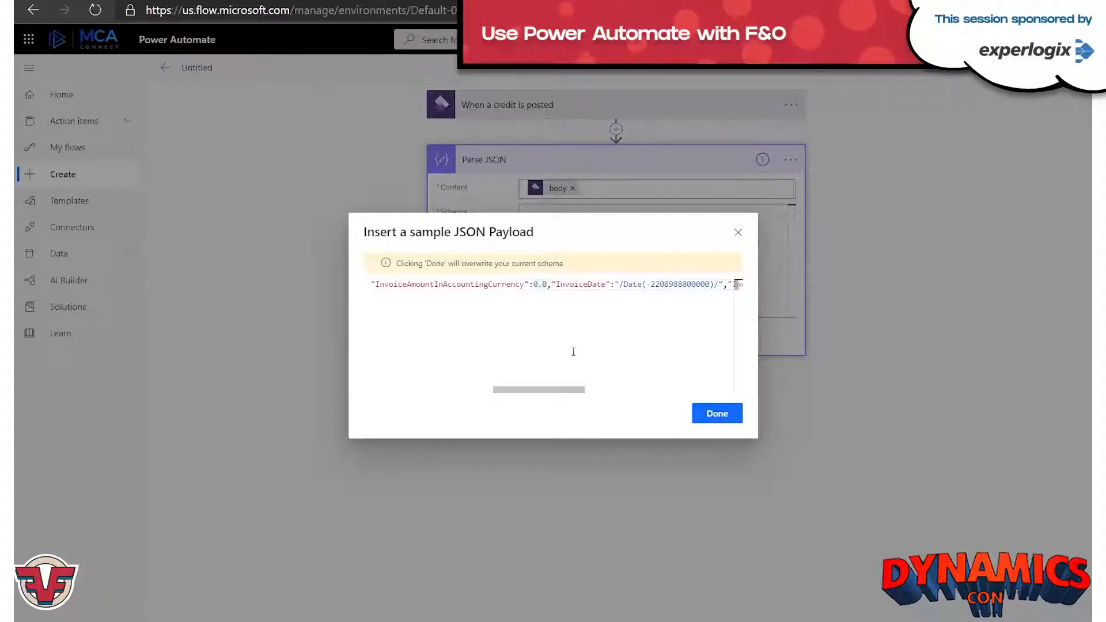
type("1")
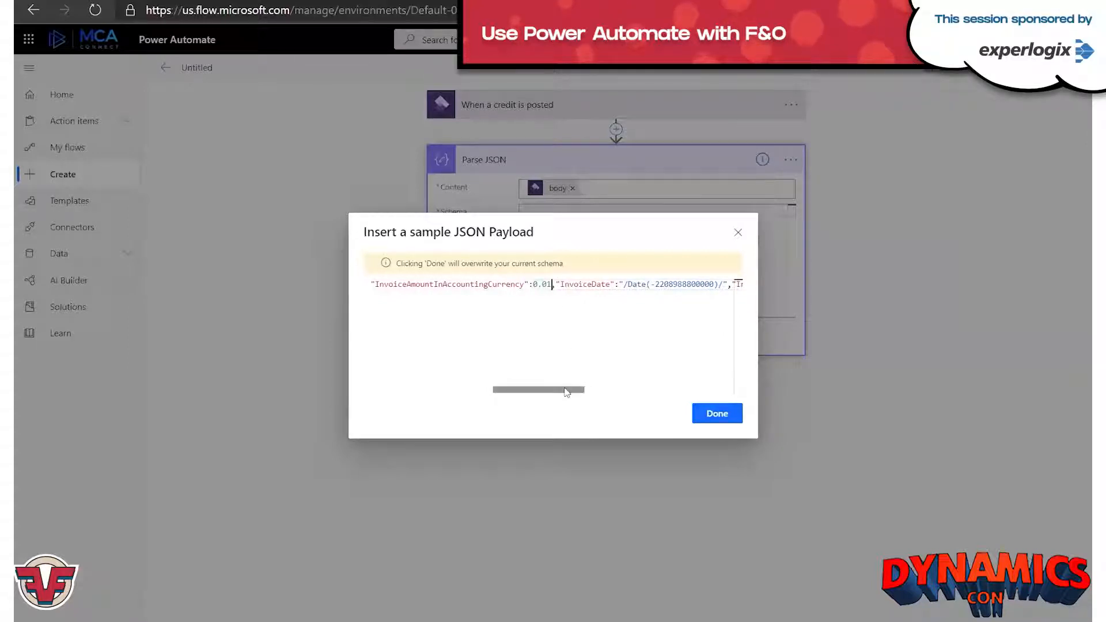
Change the InvoiceTaxAmount value in the sample payload to 0.01 and generate the Parse JSON schema from it.
left_click_drag(565, 392, 568, 394)
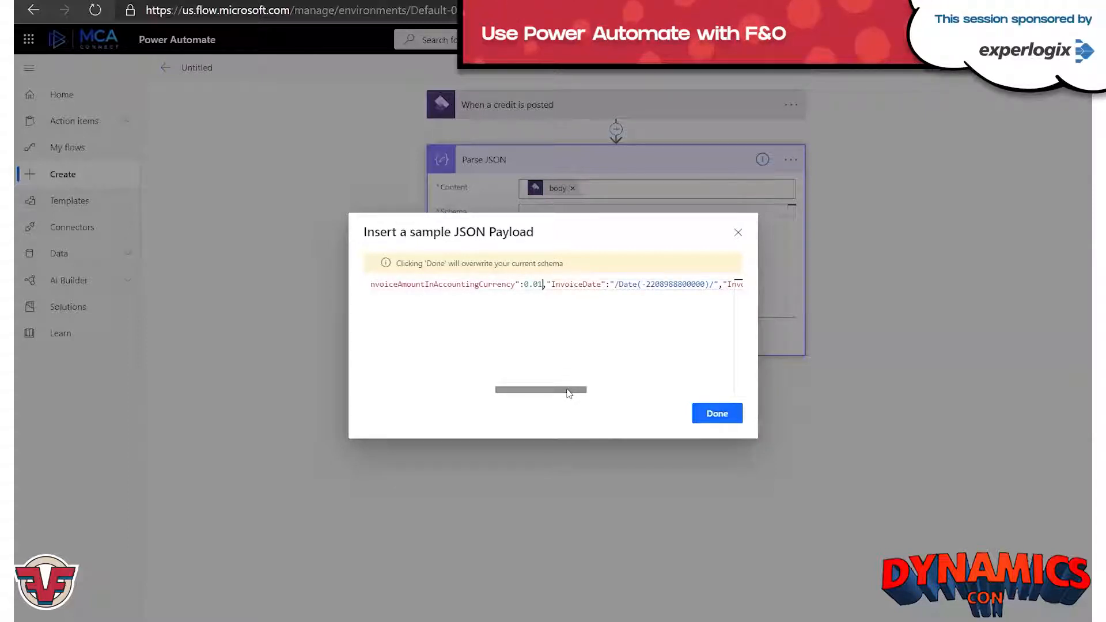
mouse_move(569, 393)
left_mouse_down()
mouse_move(632, 385)
mouse_move(565, 388)
left_mouse_up()
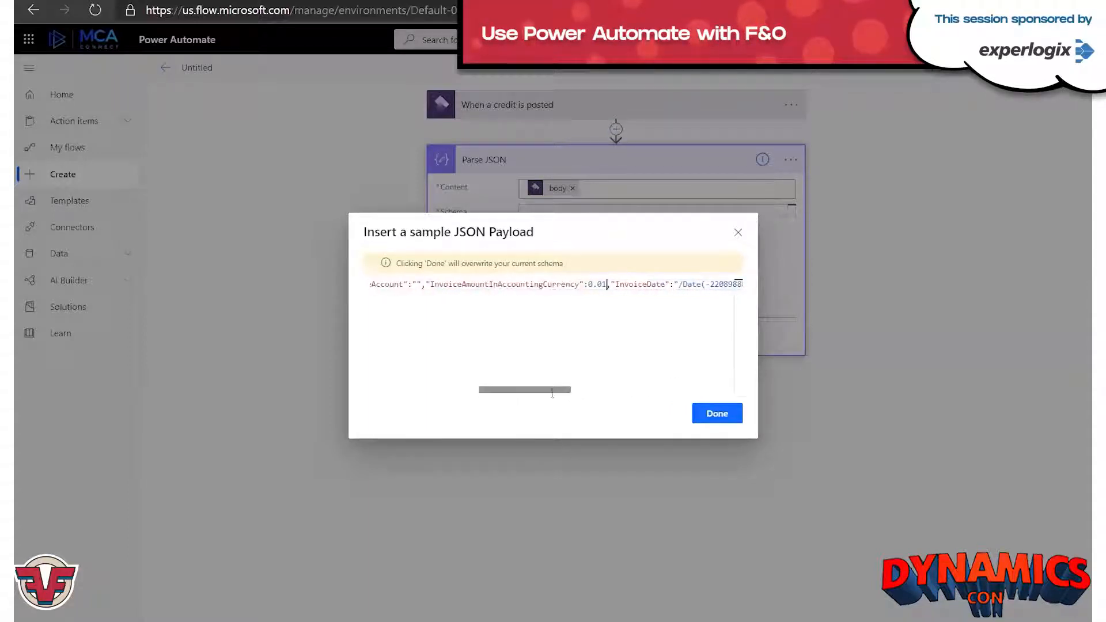
left_click_drag(546, 396, 710, 392)
left_click(592, 284)
type("1")
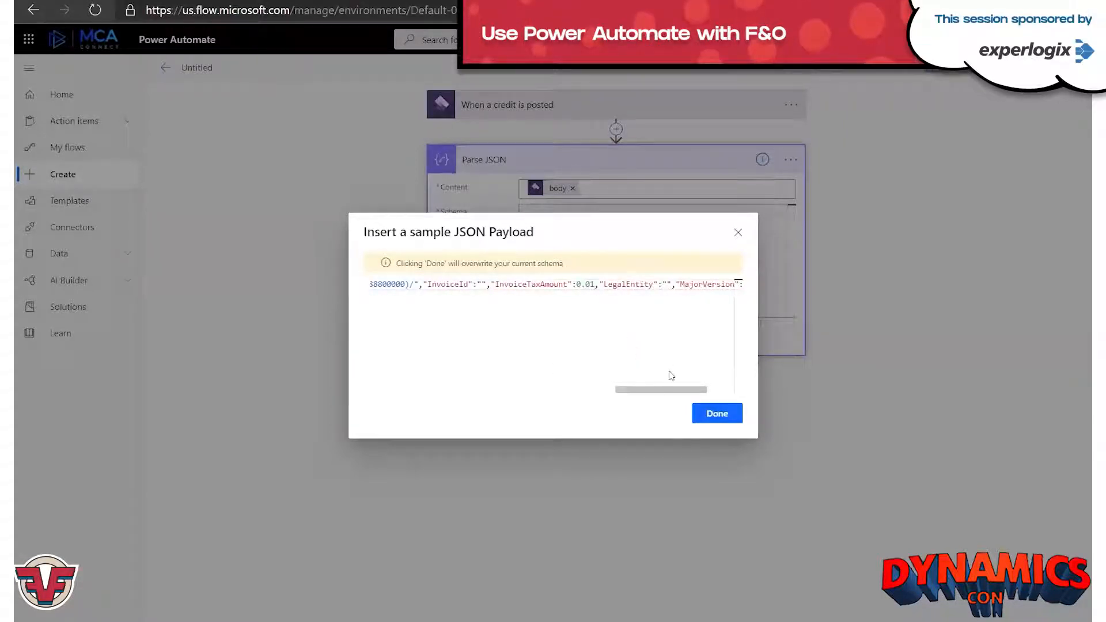
left_click(719, 414)
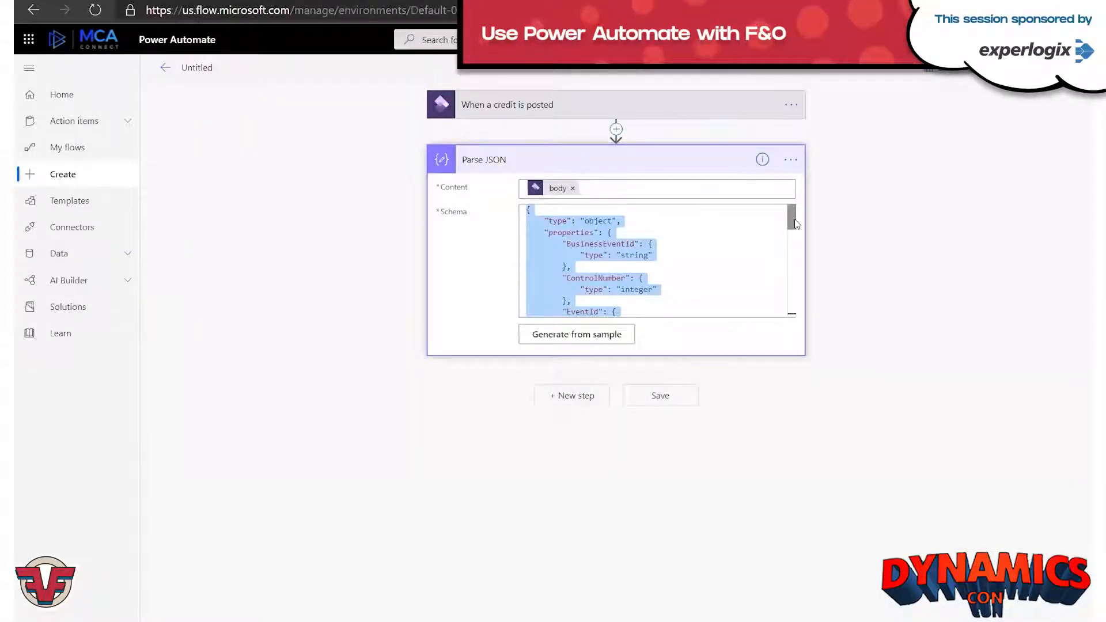
mouse_move(795, 226)
left_mouse_down()
mouse_move(794, 311)
mouse_move(793, 216)
left_mouse_up()
left_click(600, 212)
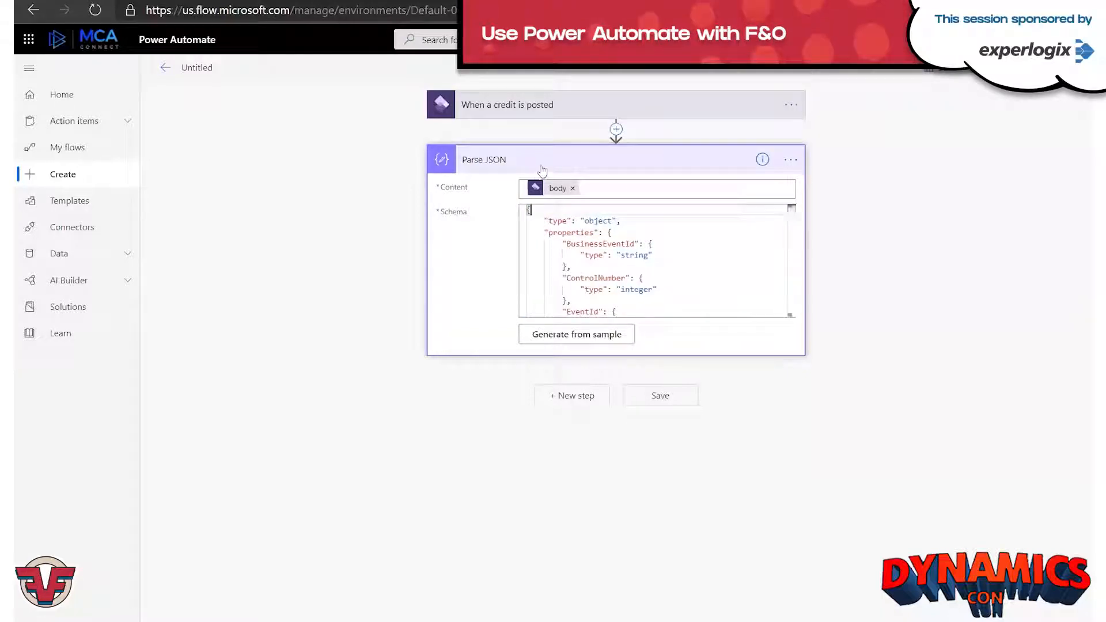
Rename the Parse JSON action as "Parse the business event data" and save the flow.
left_click(792, 160)
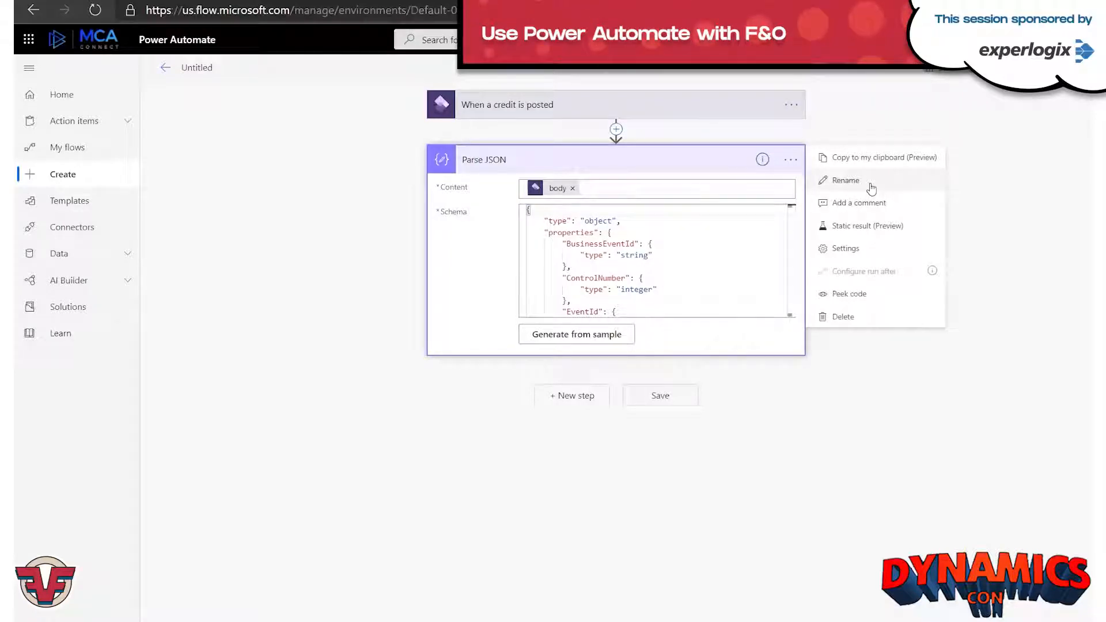
left_click(871, 188)
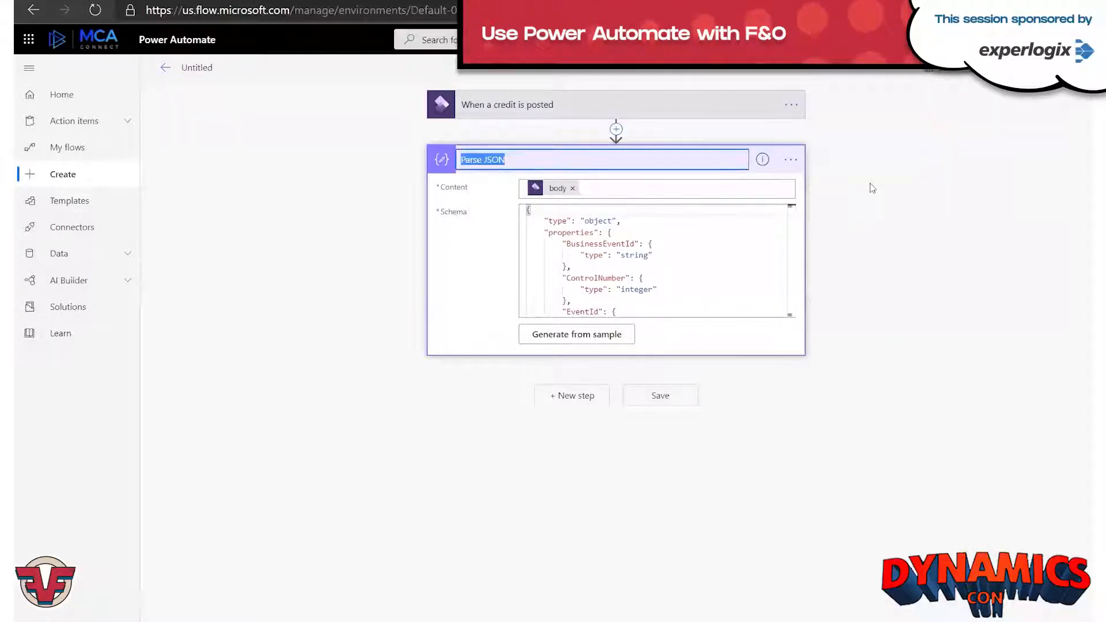
type("R")
type("arse the busines")
type("s event paylo")
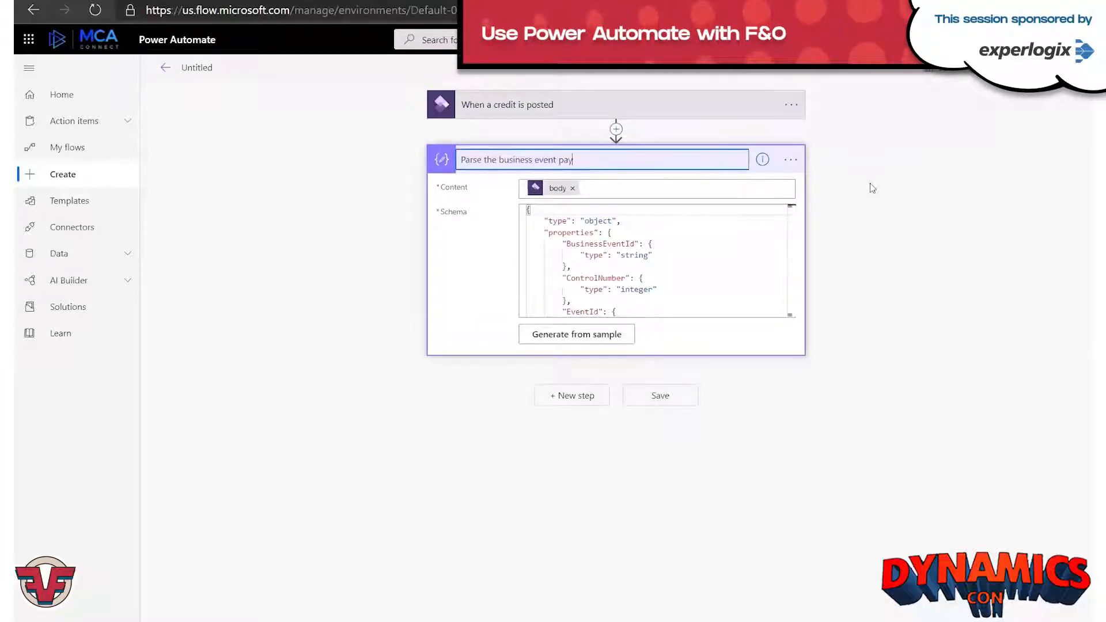
key("BackSpace")
key("BackSpace")
key("BackSpace")
key("BackSpace")
key("BackSpace")
type("data")
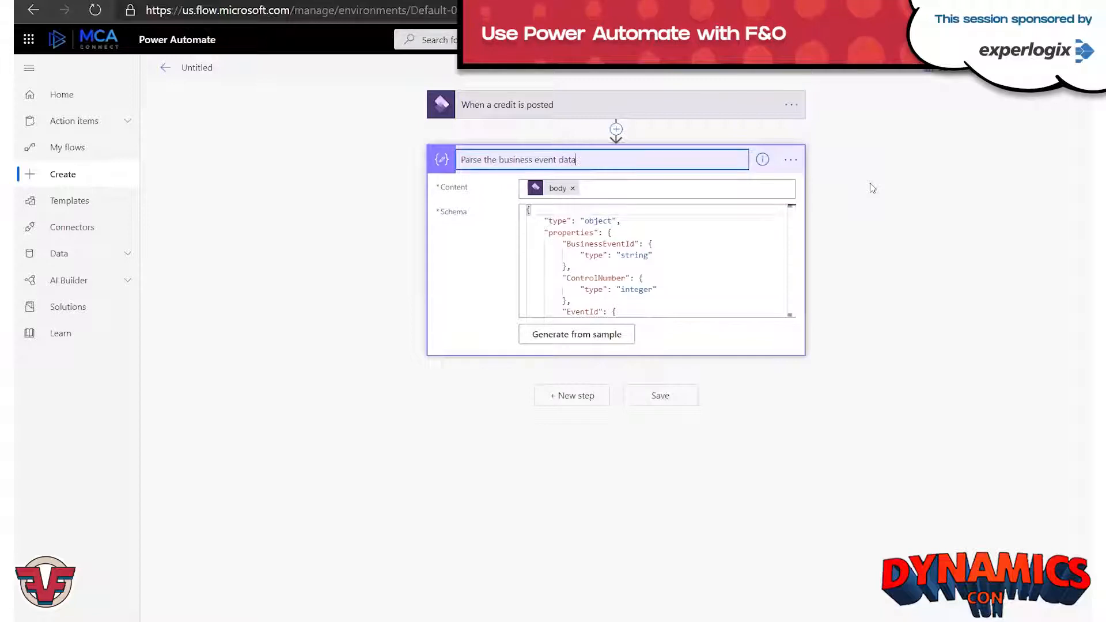
left_click(677, 403)
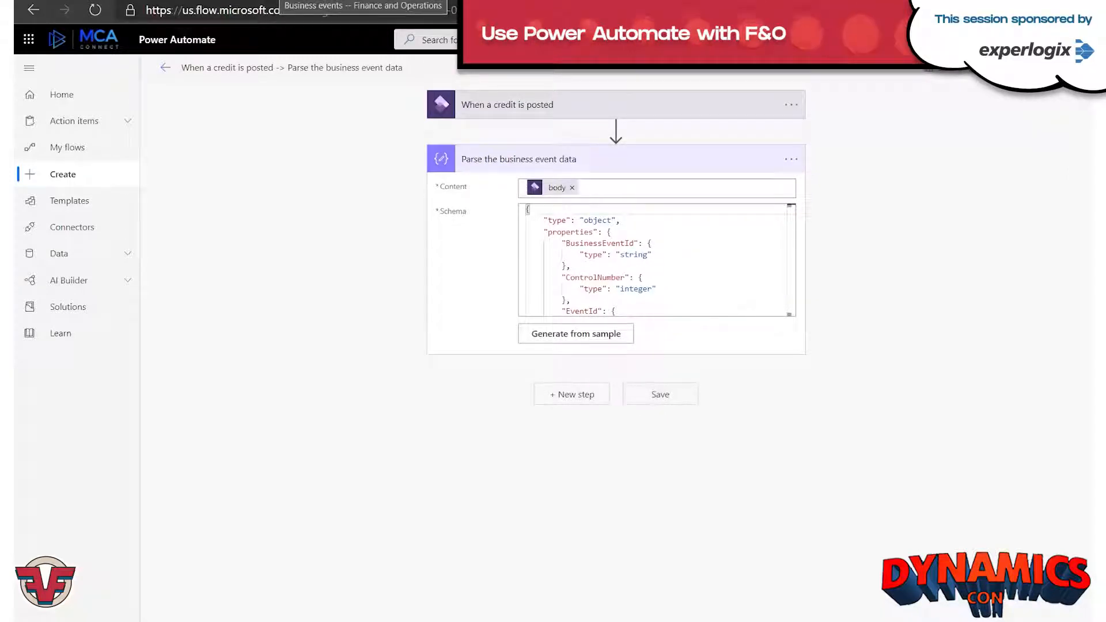
Switch to Finance and Operations and check the active business events for the Free text invoice posted event and its flow endpoint.
left_click(278, 0)
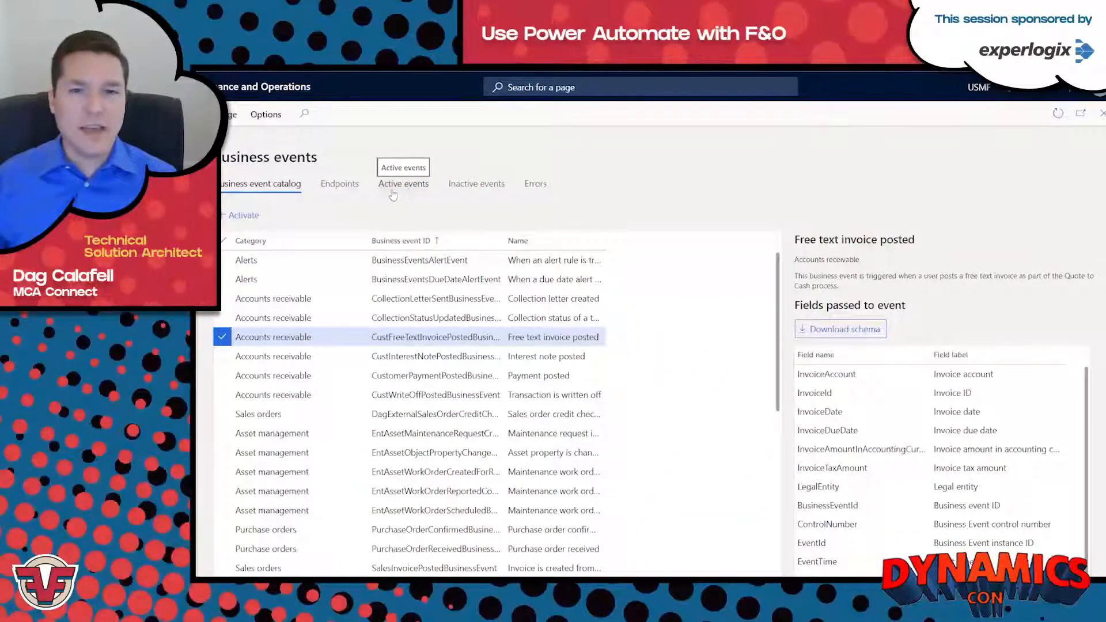
left_click(398, 188)
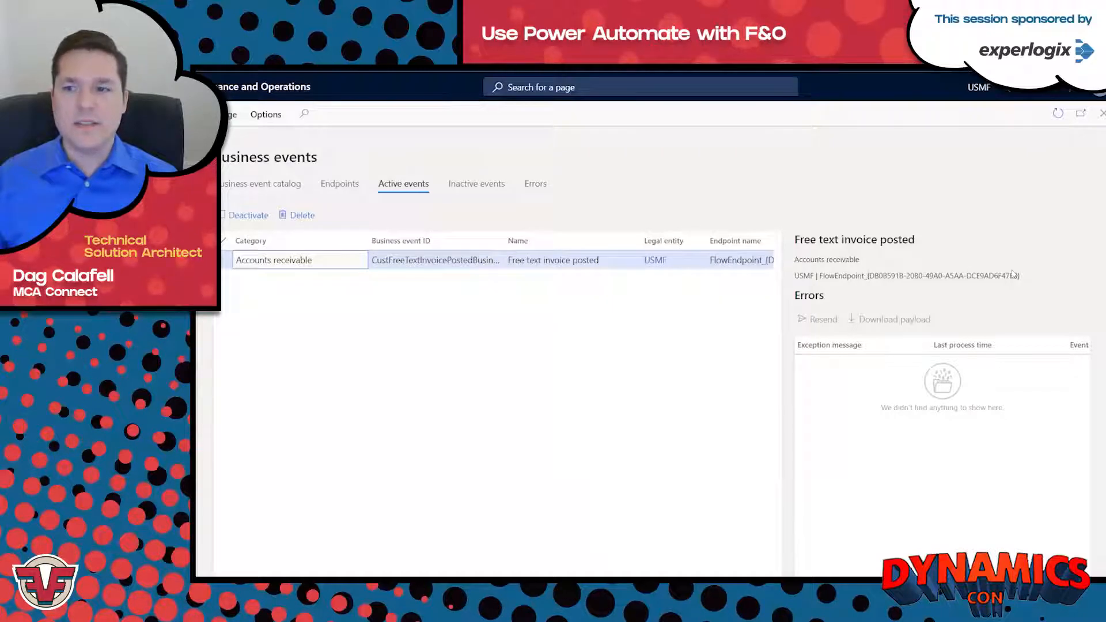
left_click_drag(1019, 275, 793, 276)
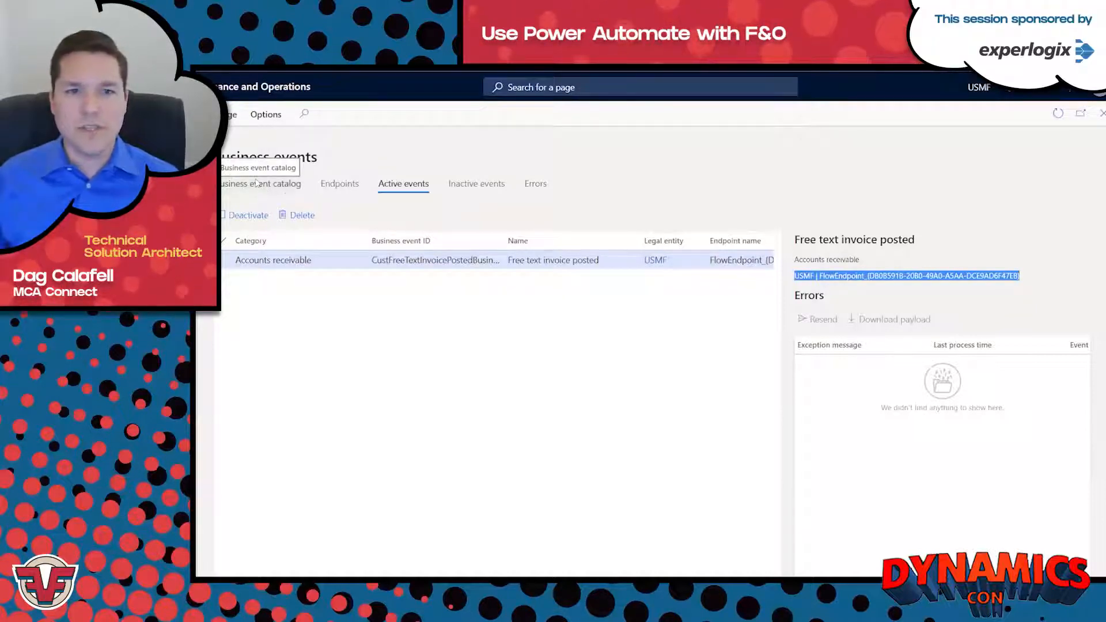
Create a new free text invoice for the customer Contoso Retail Los Angeles from the Accounts receivable free text invoices.
left_click(183, 242)
left_click(256, 294)
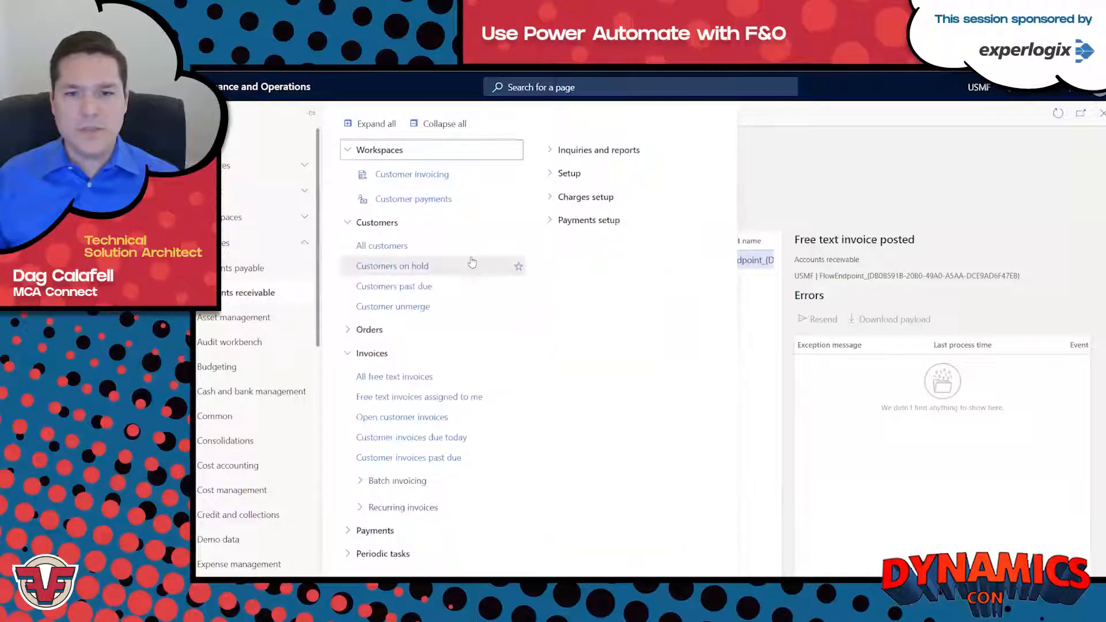
left_click(421, 384)
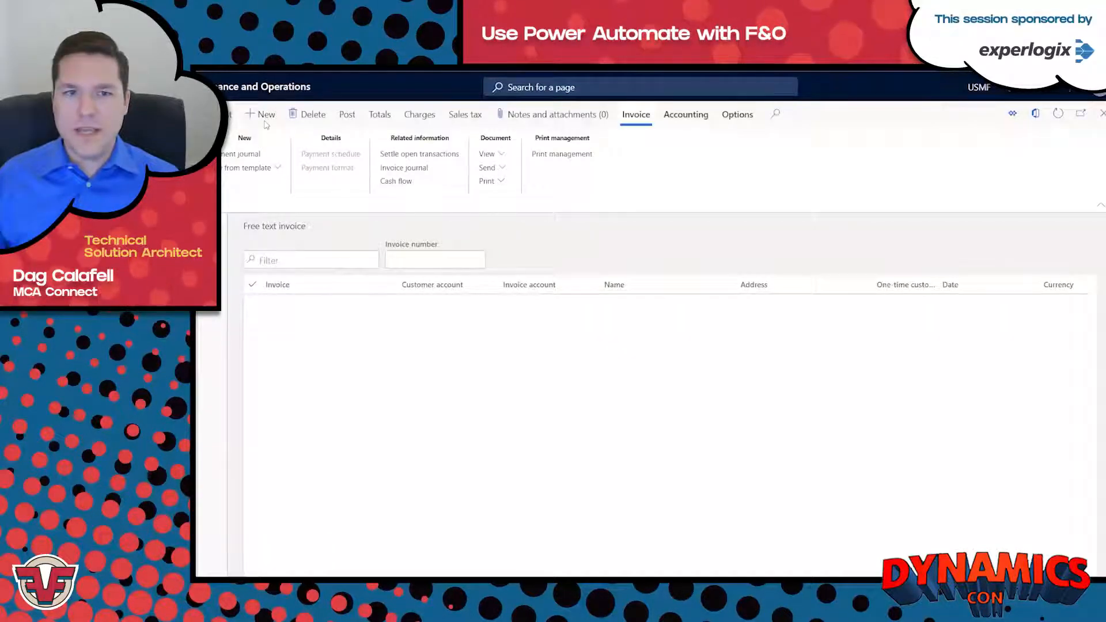
left_click(265, 116)
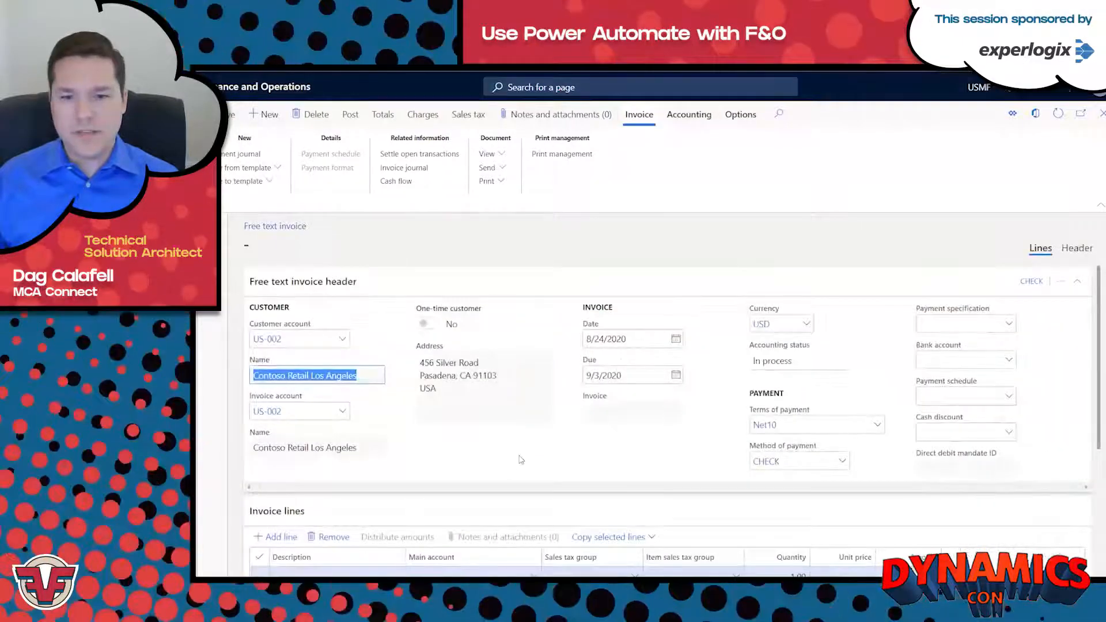
left_click(521, 459)
Describe the invoice line as "Quarterly Rebate" and update the invoice text with the new description.
scroll(521, 459, "down", 2)
left_click(355, 470)
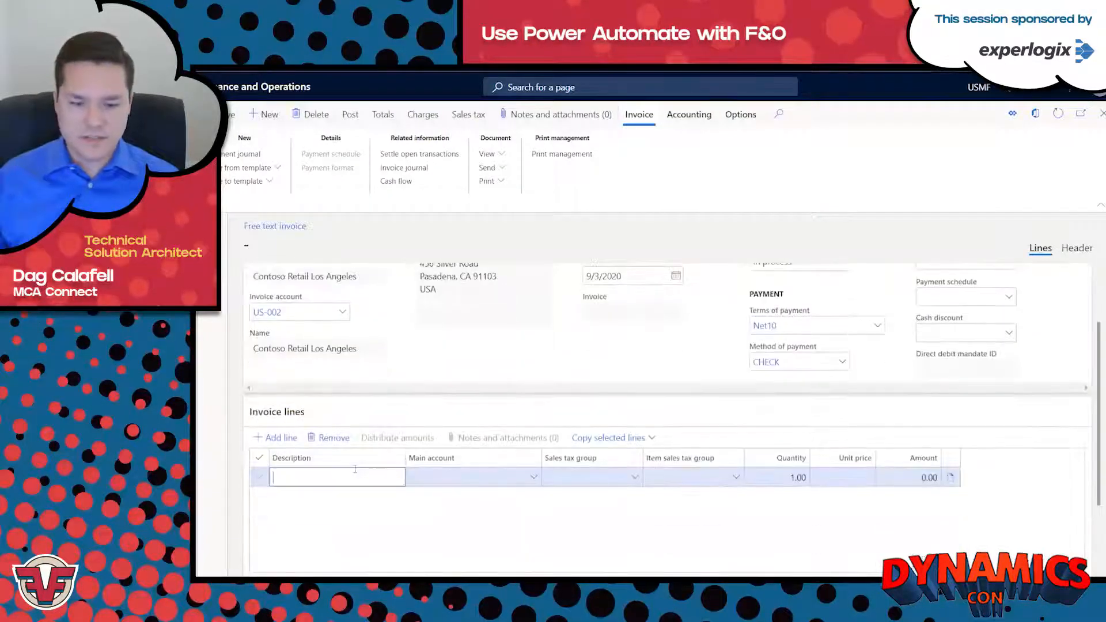
type("Quarterly Rebate")
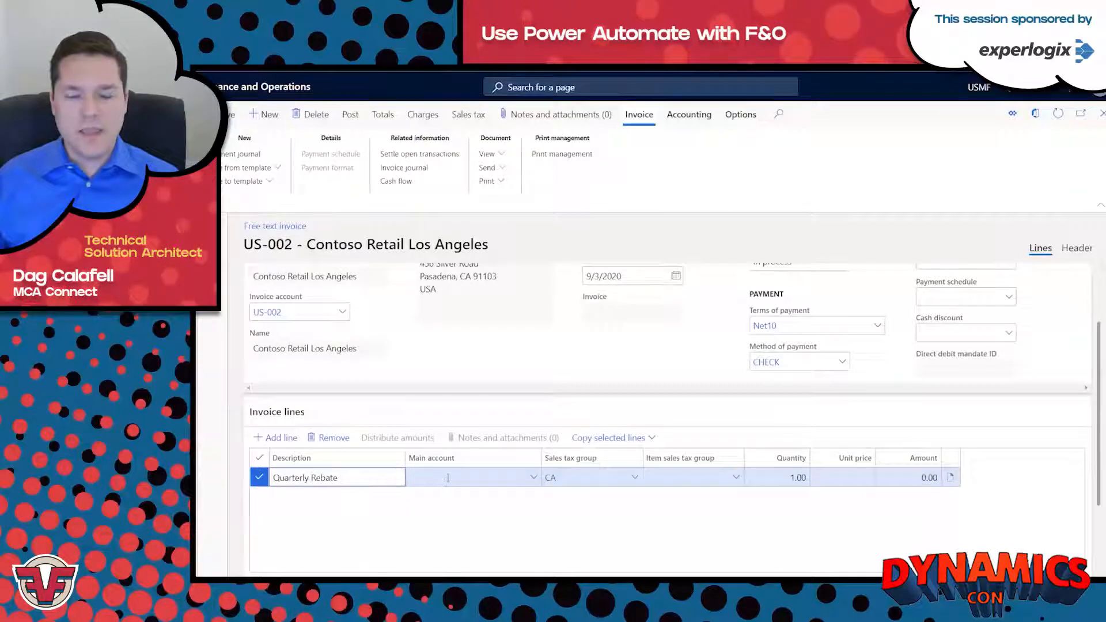
left_click(448, 477)
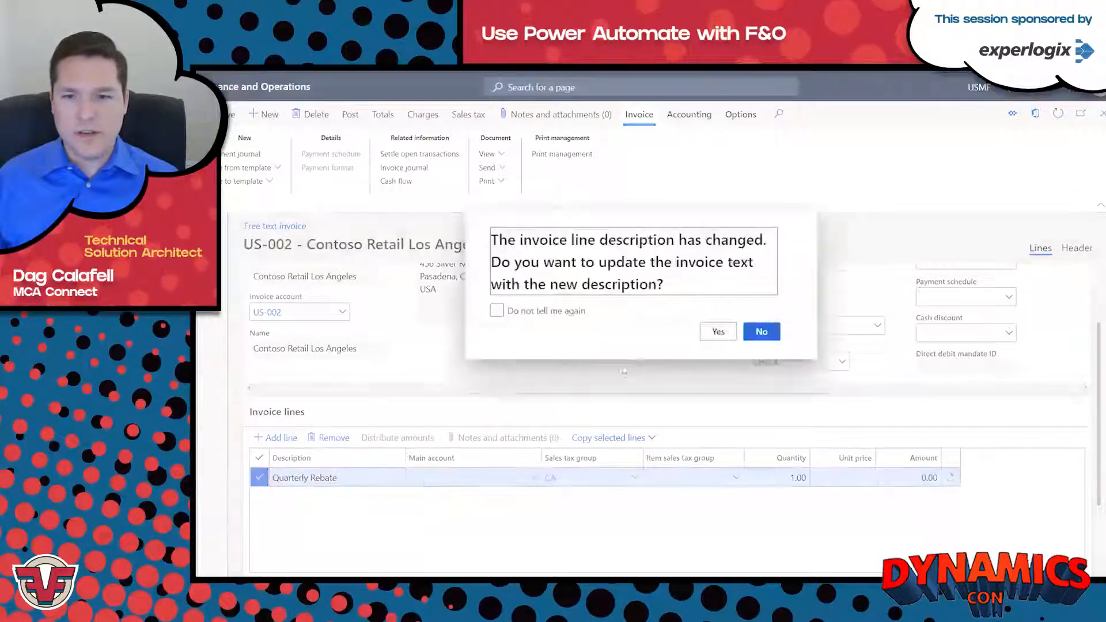
left_click(714, 331)
Set the Quarterly Rebate line's main account to 401300 and its unit price to -43567.
type("4")
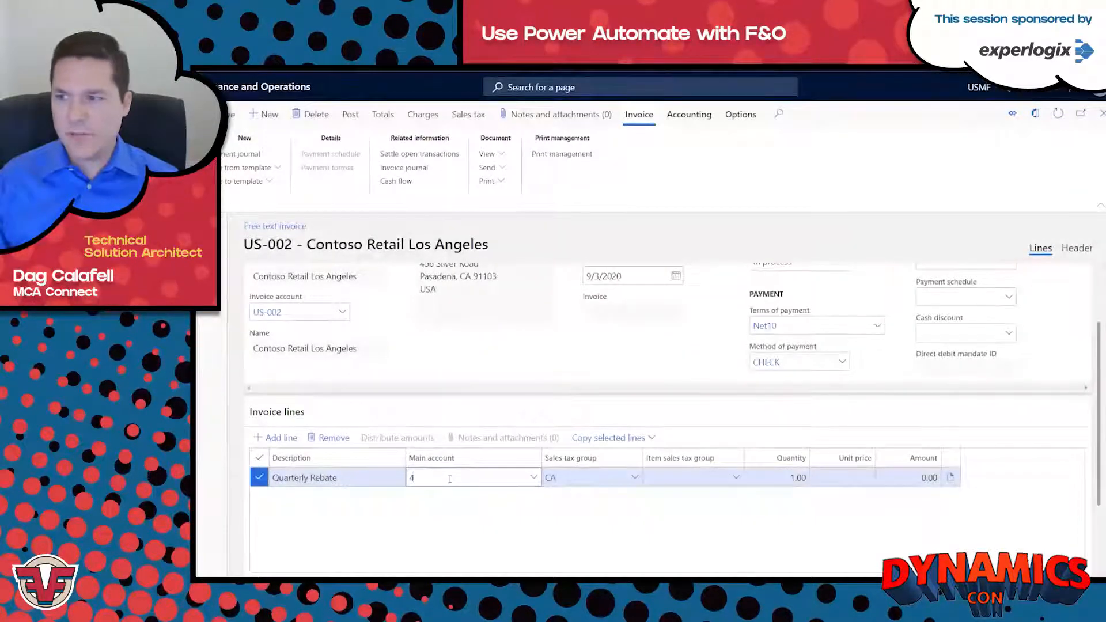
type("013")
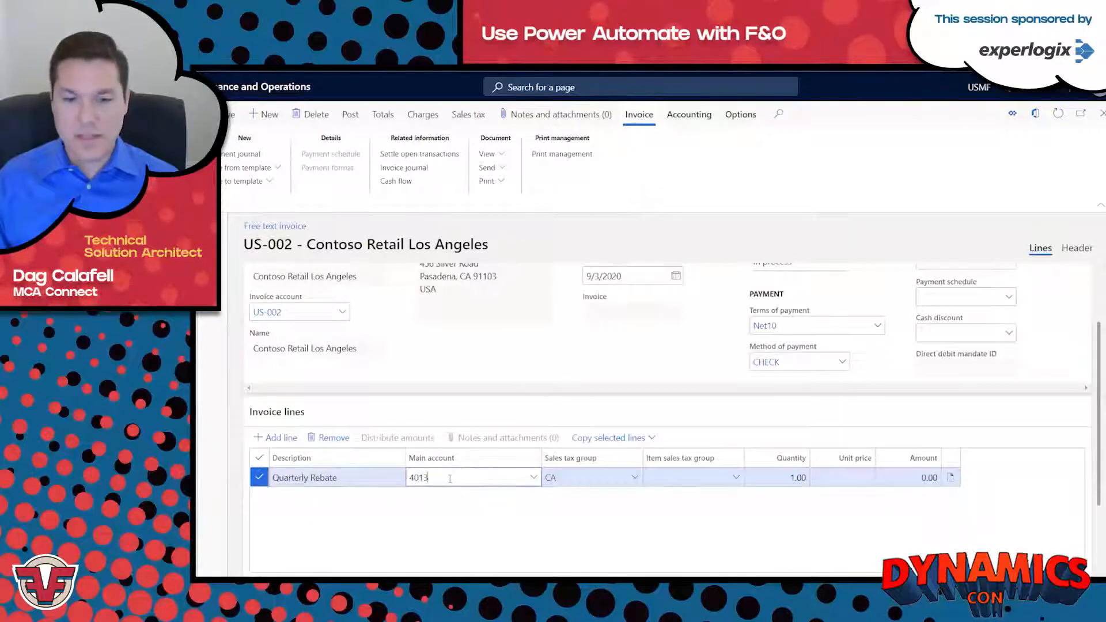
type("00")
key("Tab")
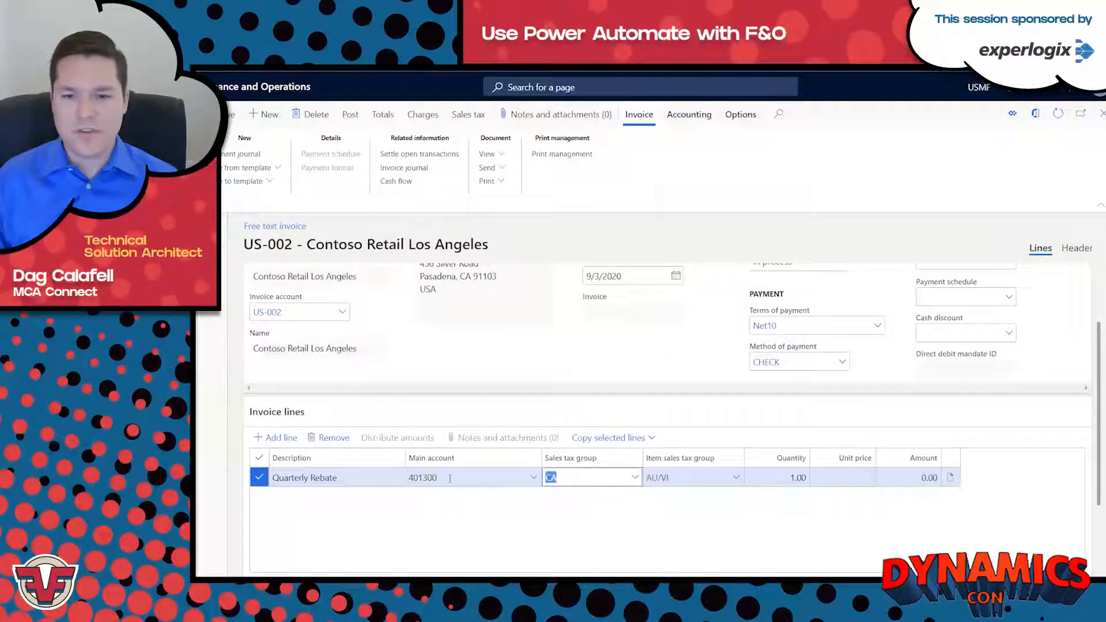
key("Tab")
key("Tab")
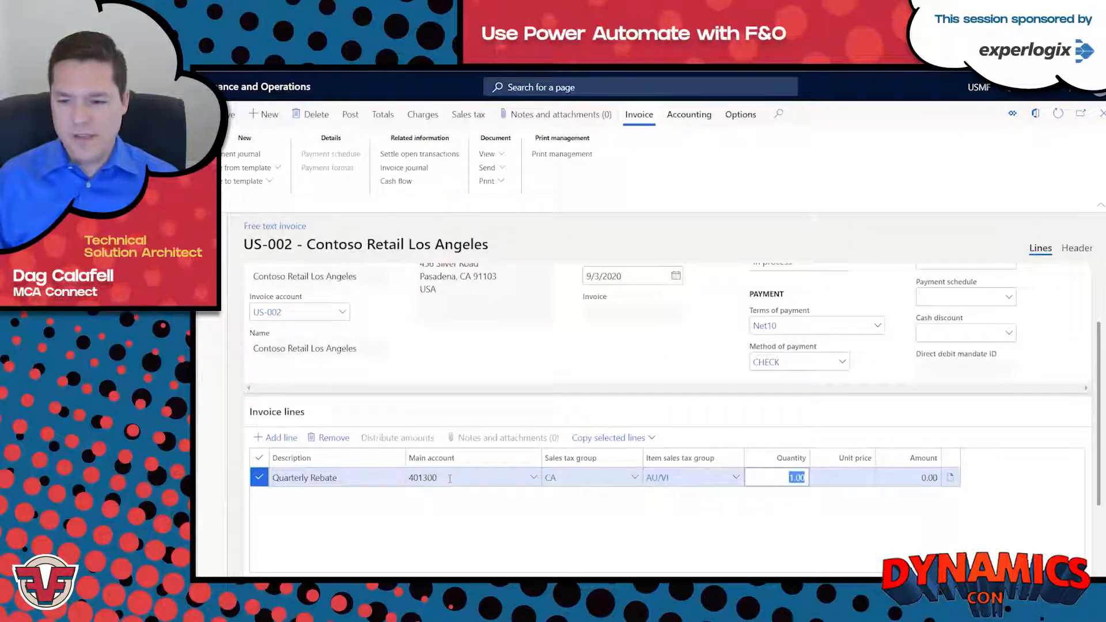
key("Tab")
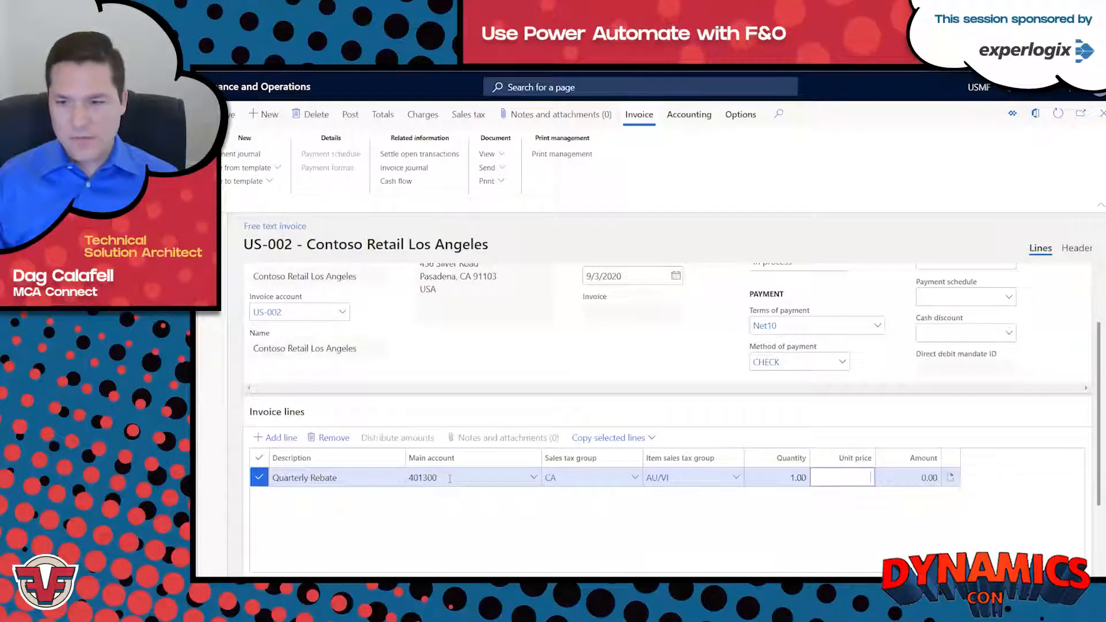
type("-43567")
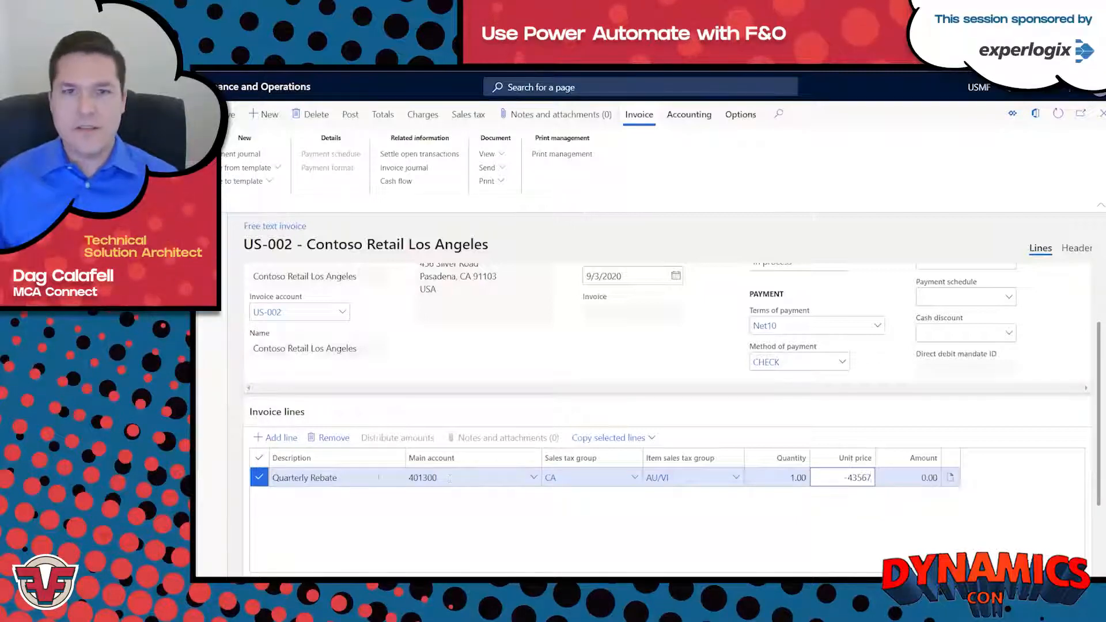
key("Tab")
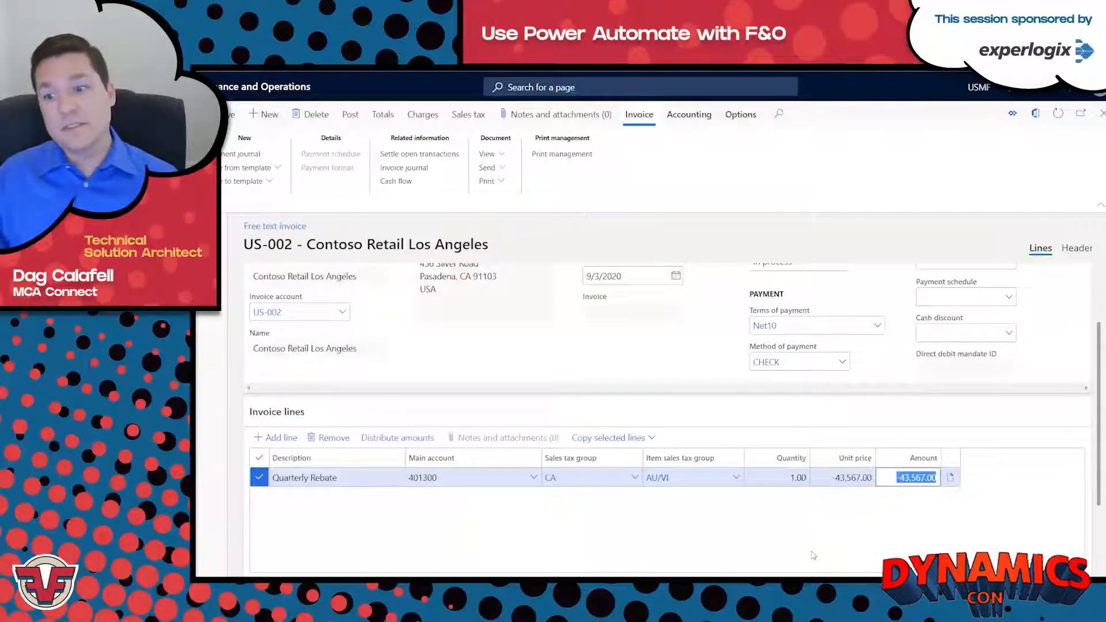
Post the free text invoice and review the posting message details.
left_click(350, 119)
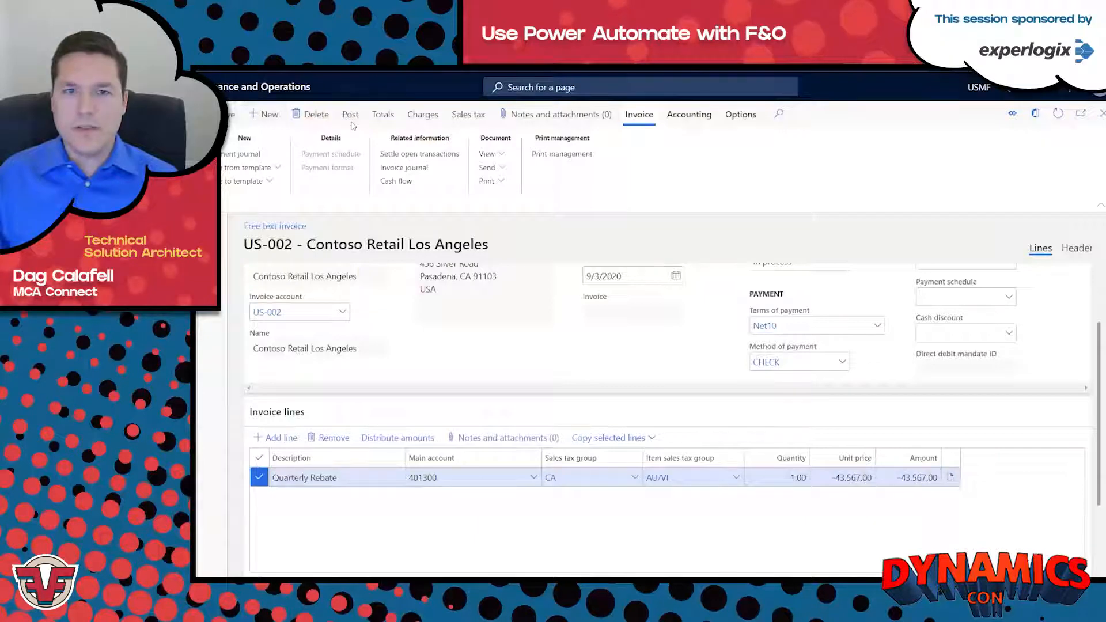
left_click(1039, 574)
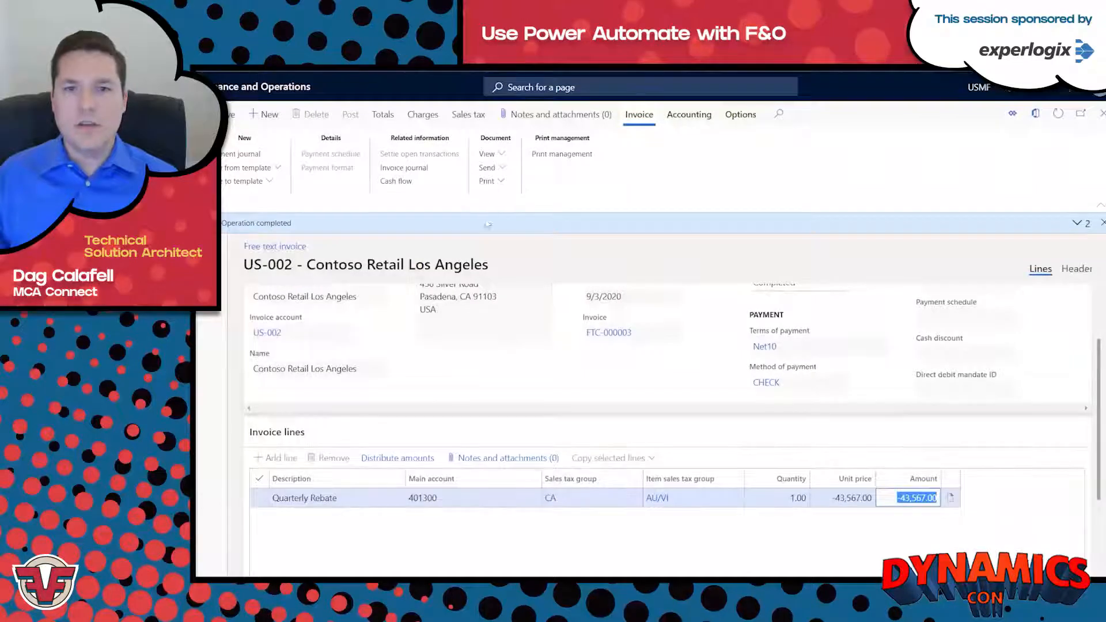
left_click(1077, 223)
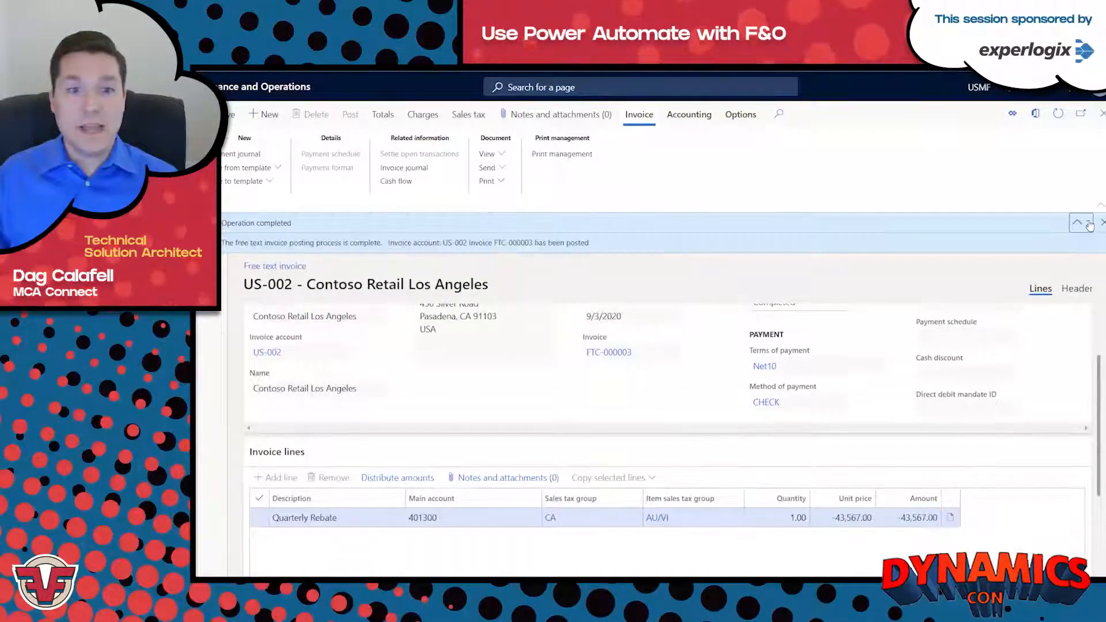
left_click(1077, 223)
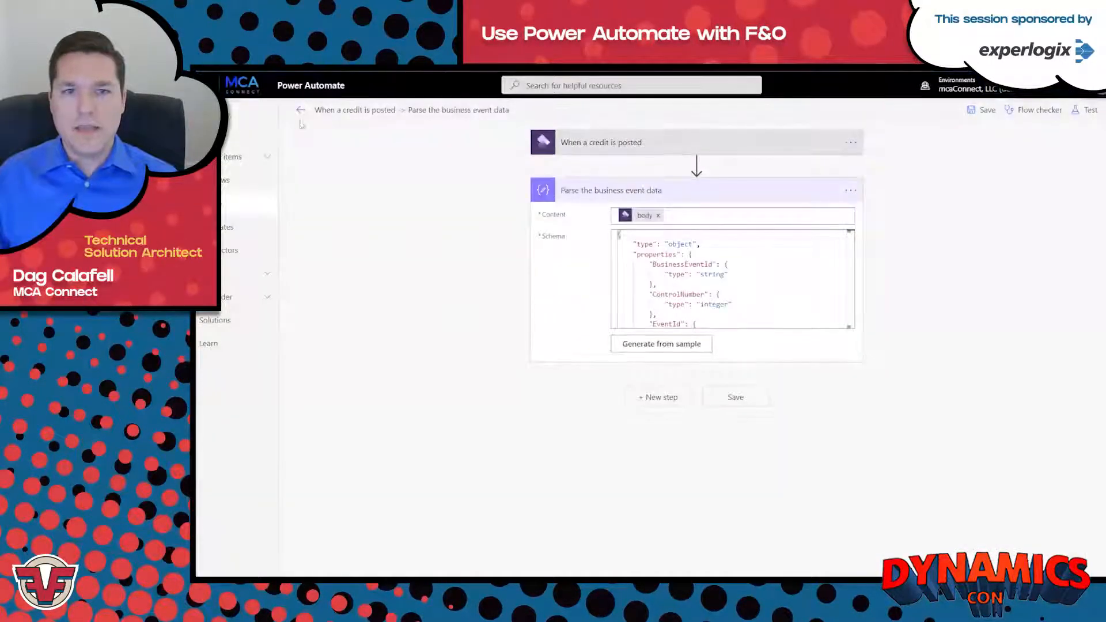
Switch to Power Automate, open the flow's latest run, and examine the inputs and outputs of the "When a credit is posted" trigger.
left_click(300, 110)
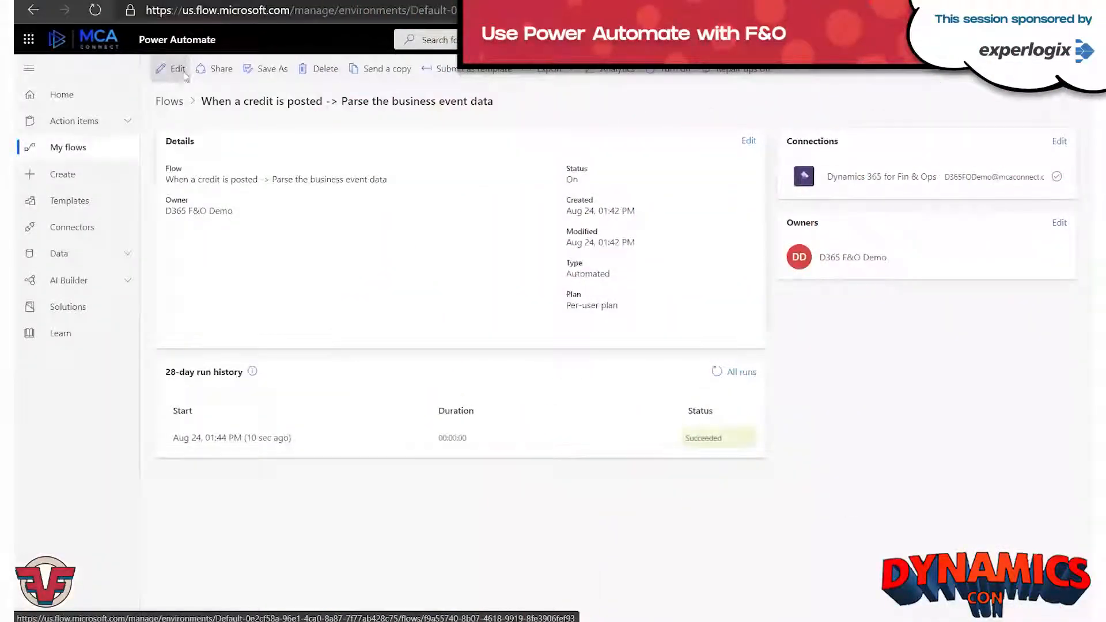
left_click(253, 438)
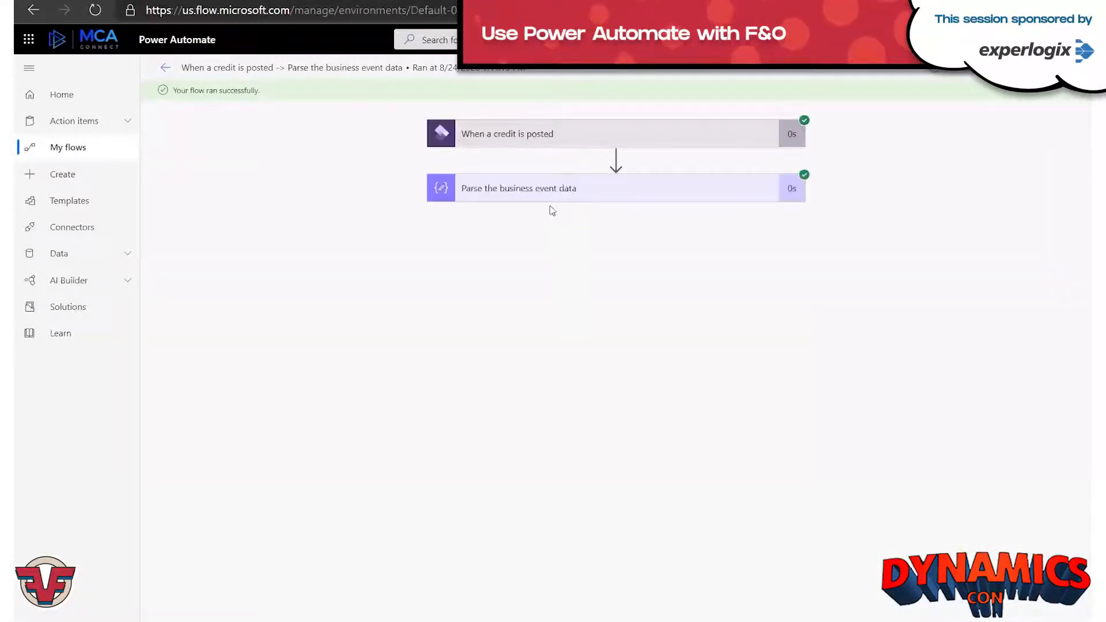
left_click(556, 144)
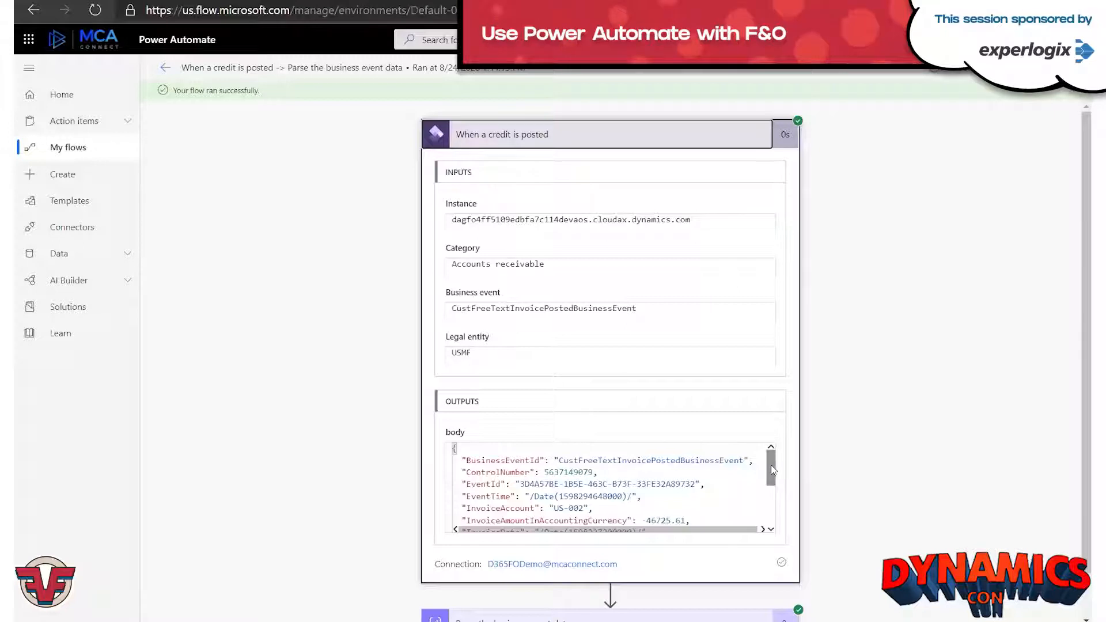
mouse_move(773, 470)
left_mouse_down()
mouse_move(773, 517)
mouse_move(771, 470)
left_mouse_up()
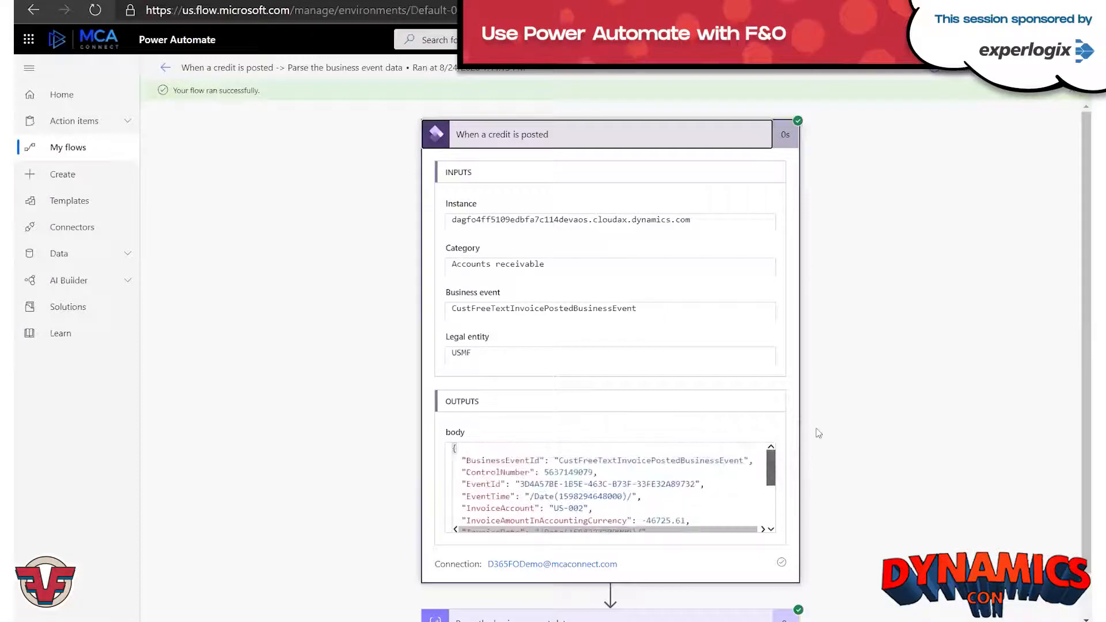
left_click(571, 142)
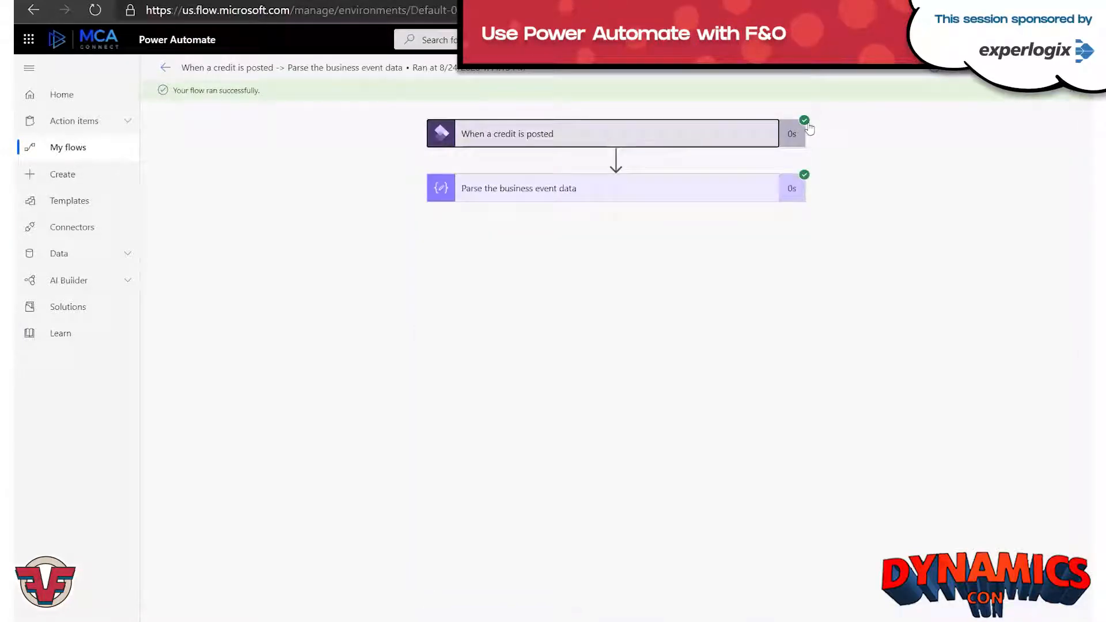
Examine the inputs and outputs of the "Parse the business event data" action in the flow run.
left_click(673, 196)
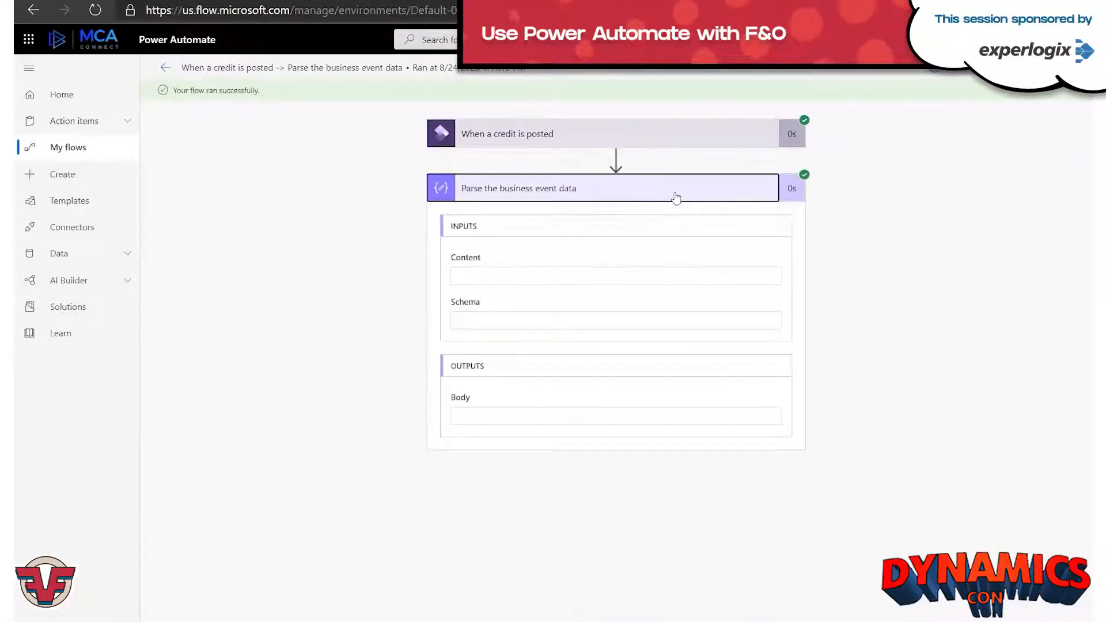
scroll(568, 514, "down", 2)
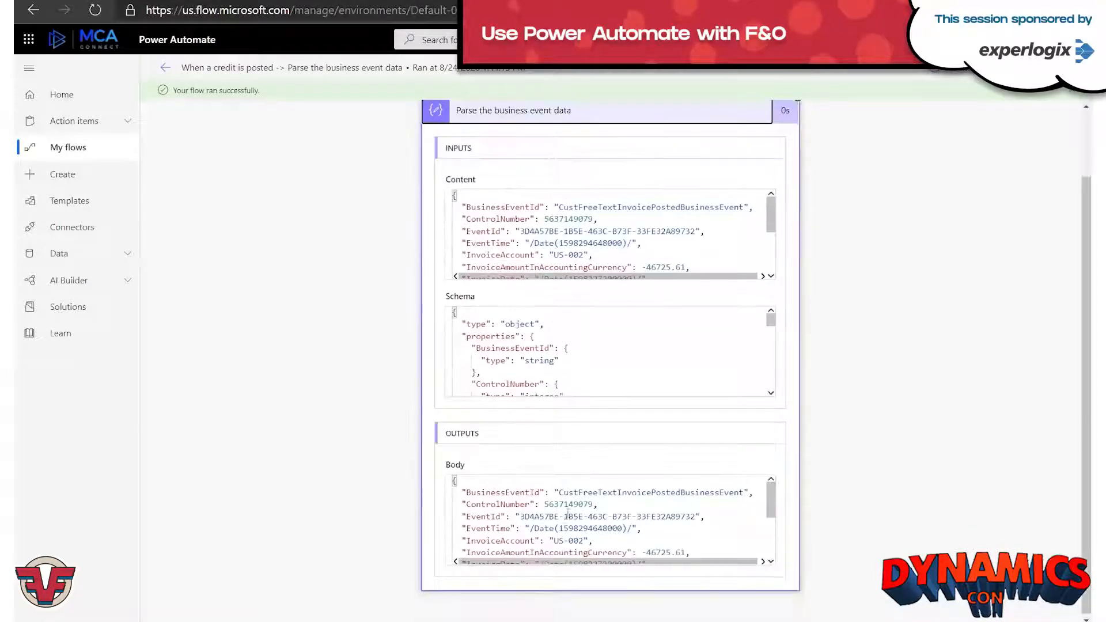
scroll(511, 234, "up", 2)
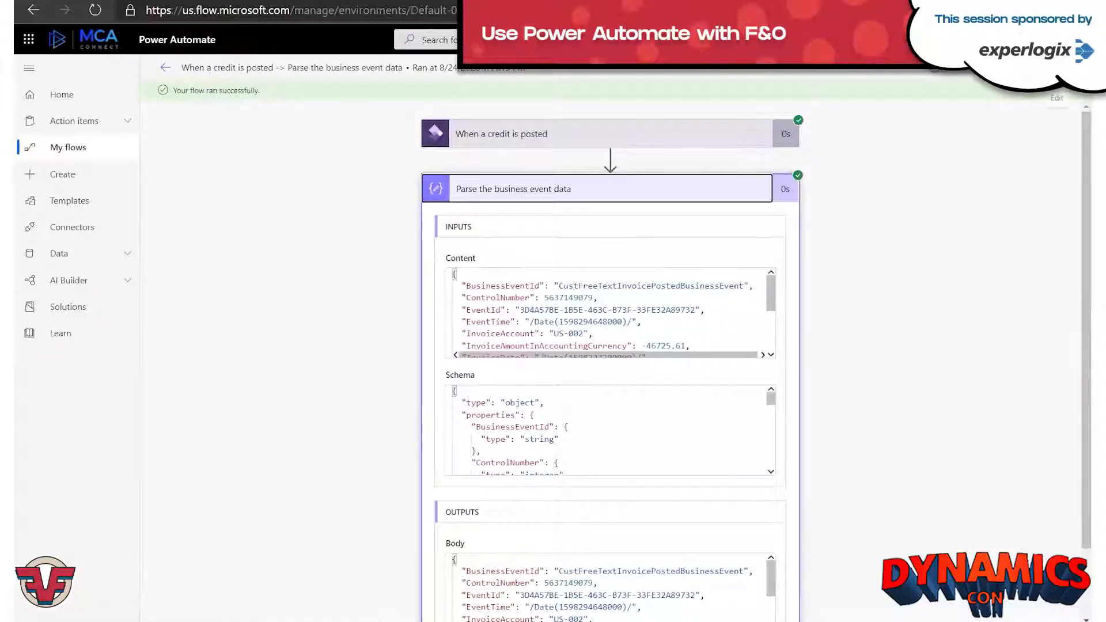
Open the flow for editing and add a "Send an email notification (V3)" action after the parse action.
left_click(1057, 69)
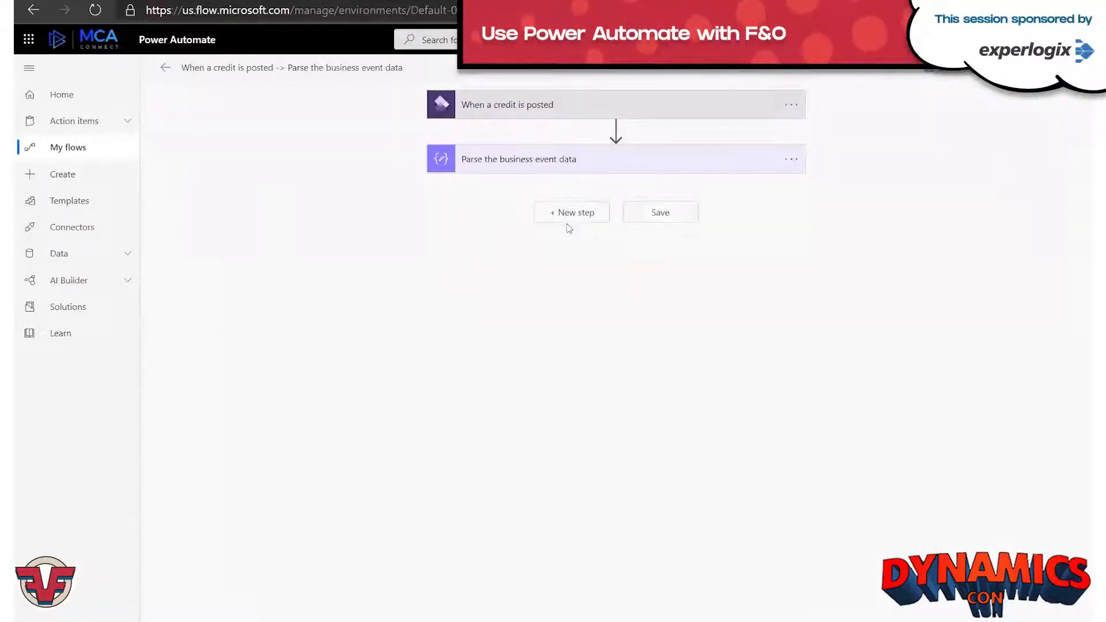
left_click(576, 223)
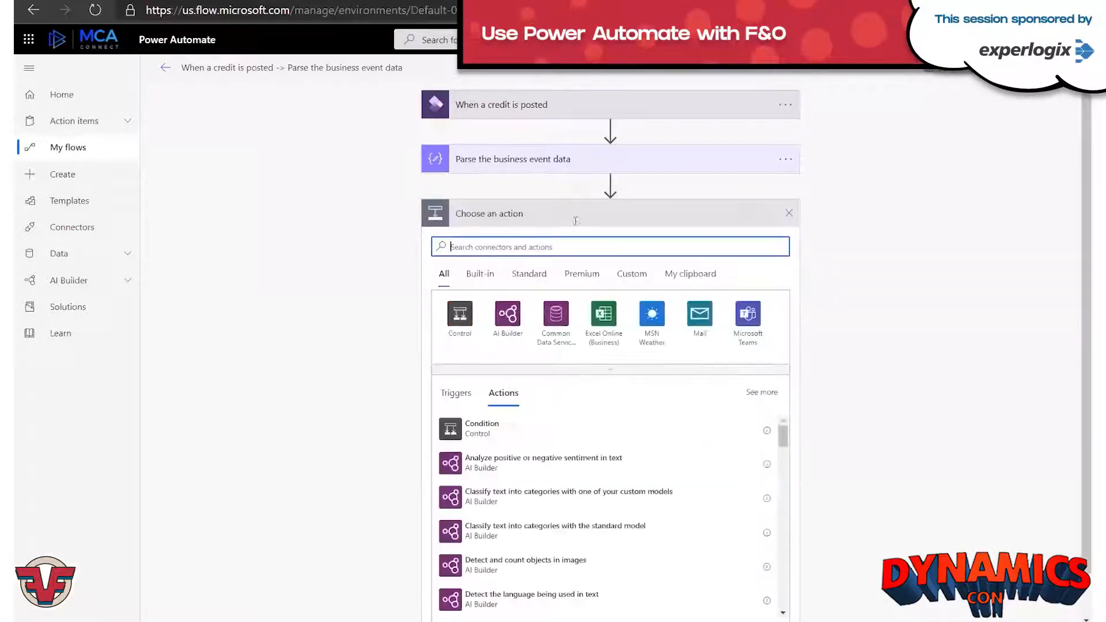
type("email")
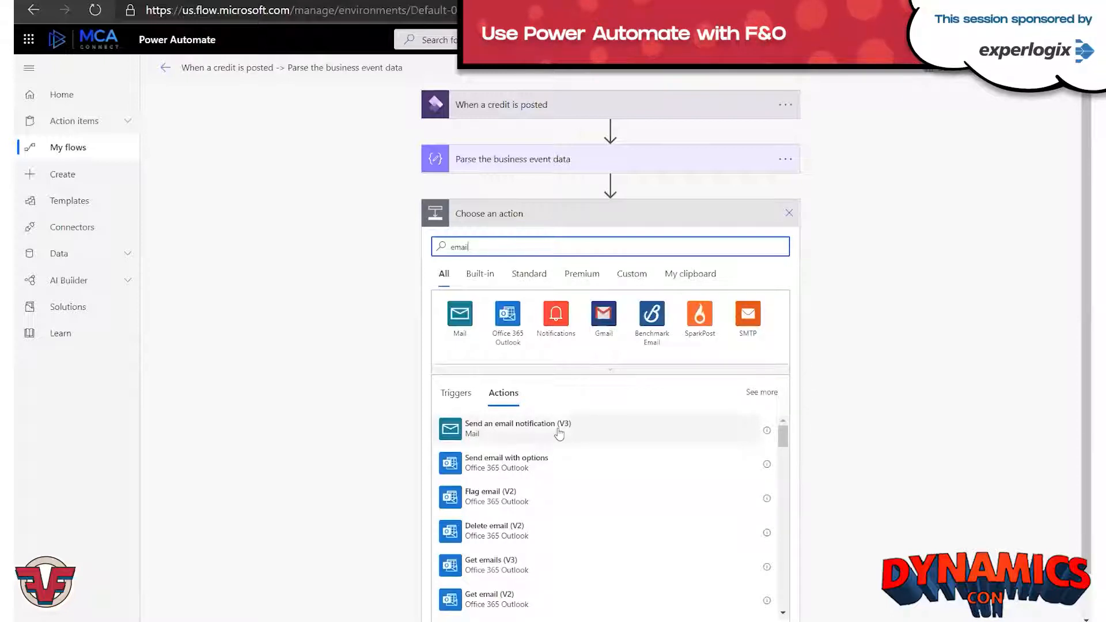
left_click(559, 433)
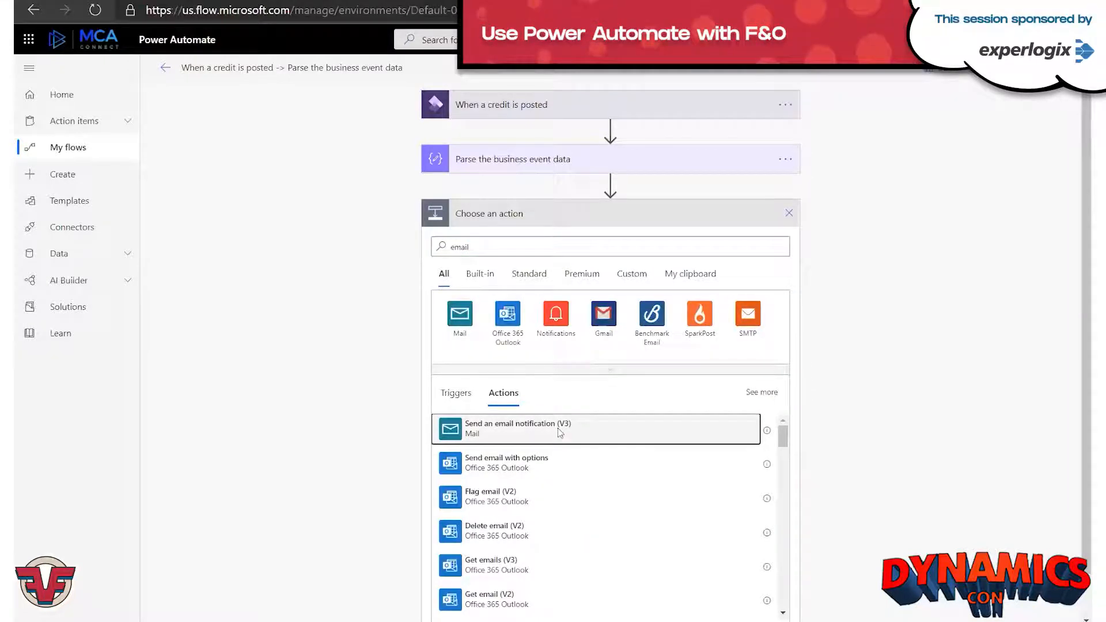
left_click(611, 422)
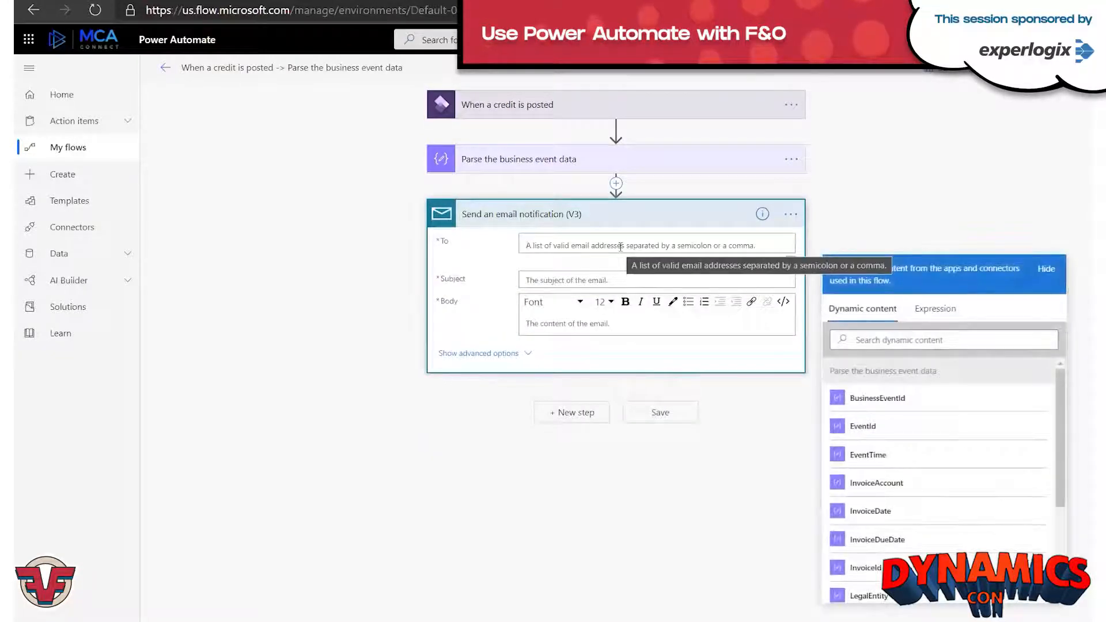
Address the email to the demo mailbox, with subject "InvoiceId posted for InvoiceAccount" using dynamic content and body "Please follow up with the customer.".
type("d3")
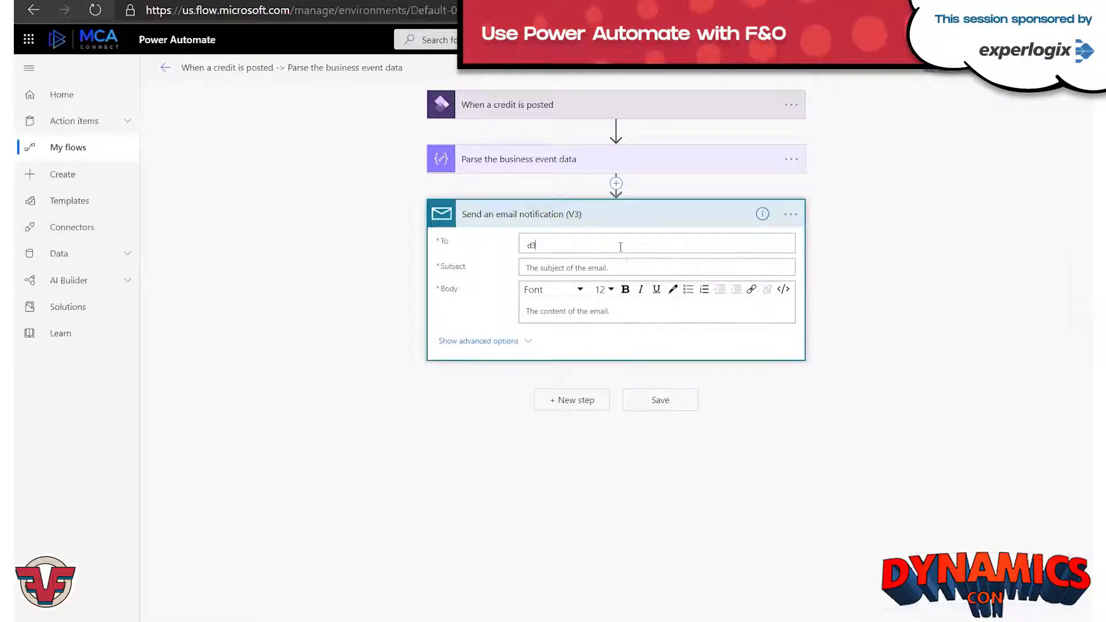
type("65fodemo")
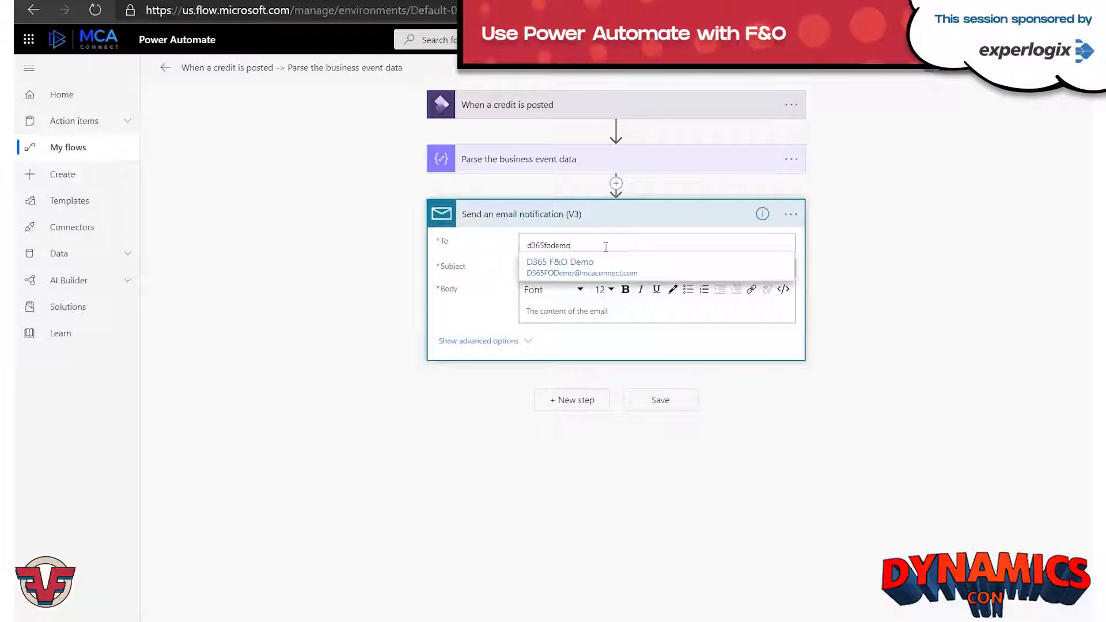
left_click(610, 274)
left_click(638, 269)
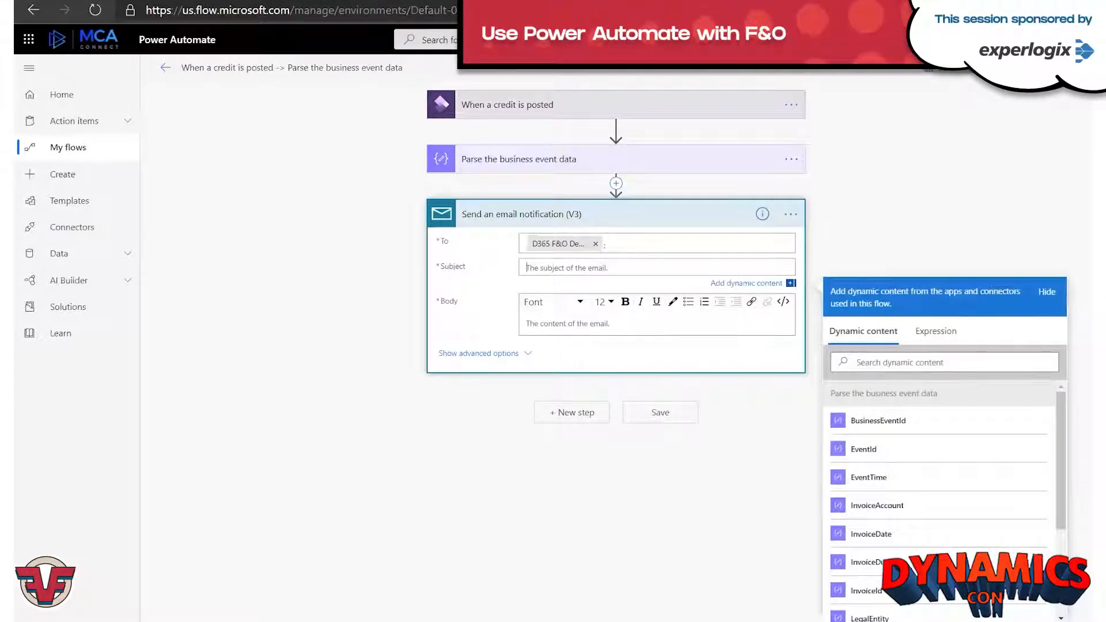
left_click(865, 591)
type("p with the customer.")
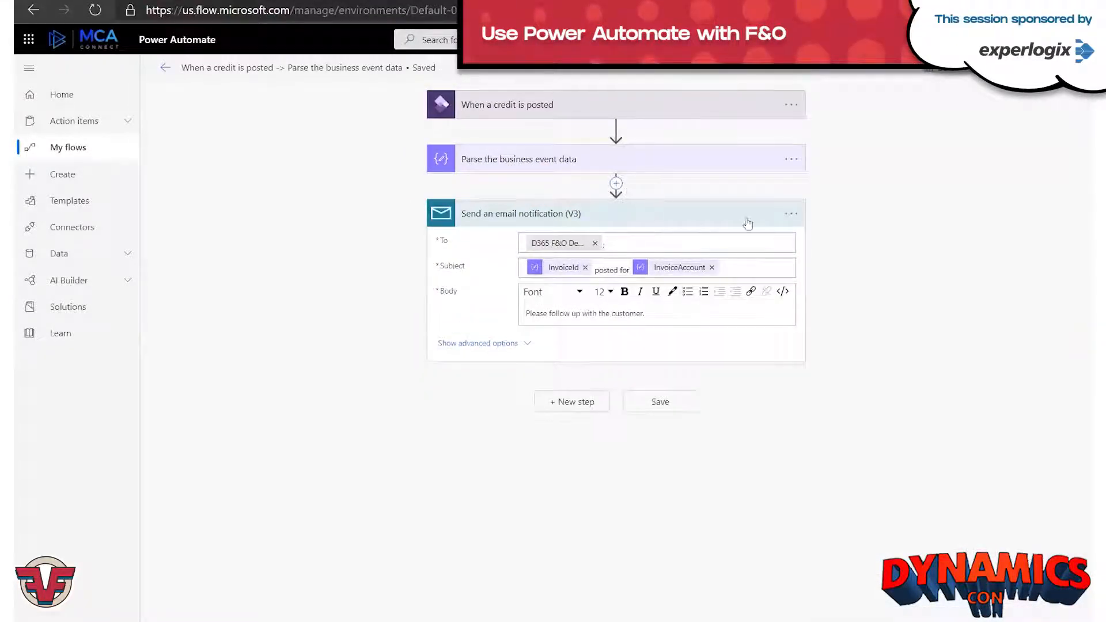
Add a "Send me a mobile notification" action after the email notification.
left_click(568, 405)
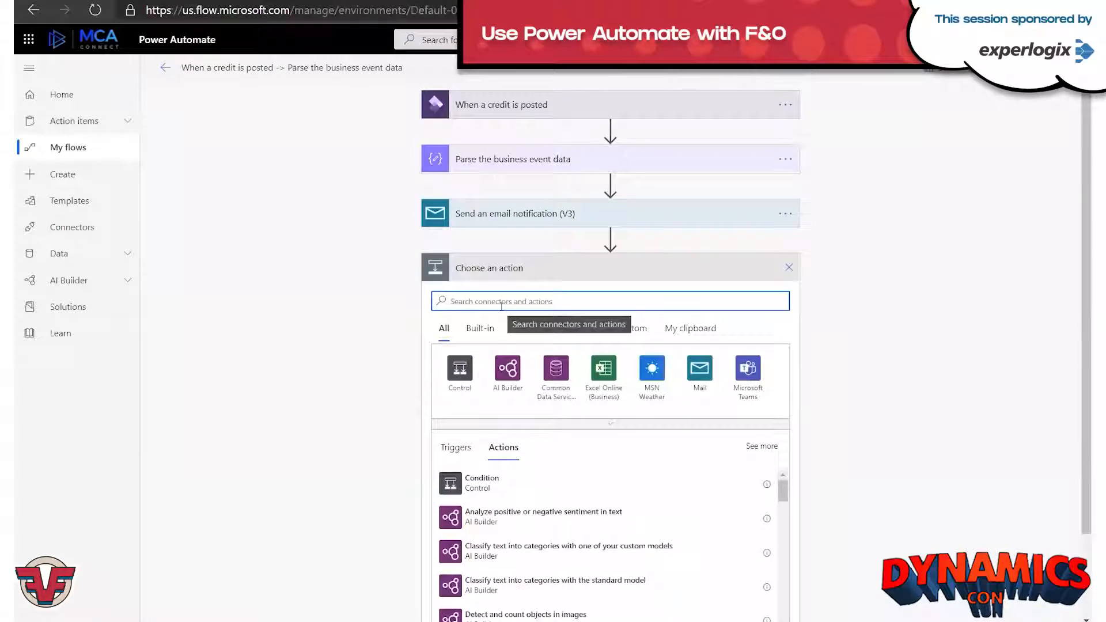
type("notification")
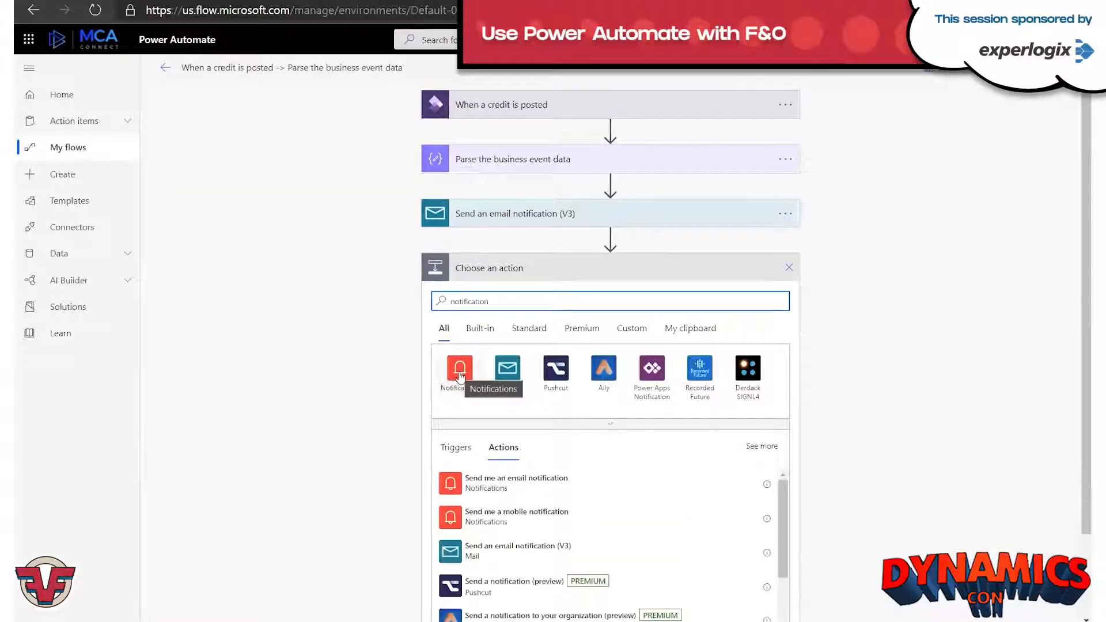
left_click(575, 519)
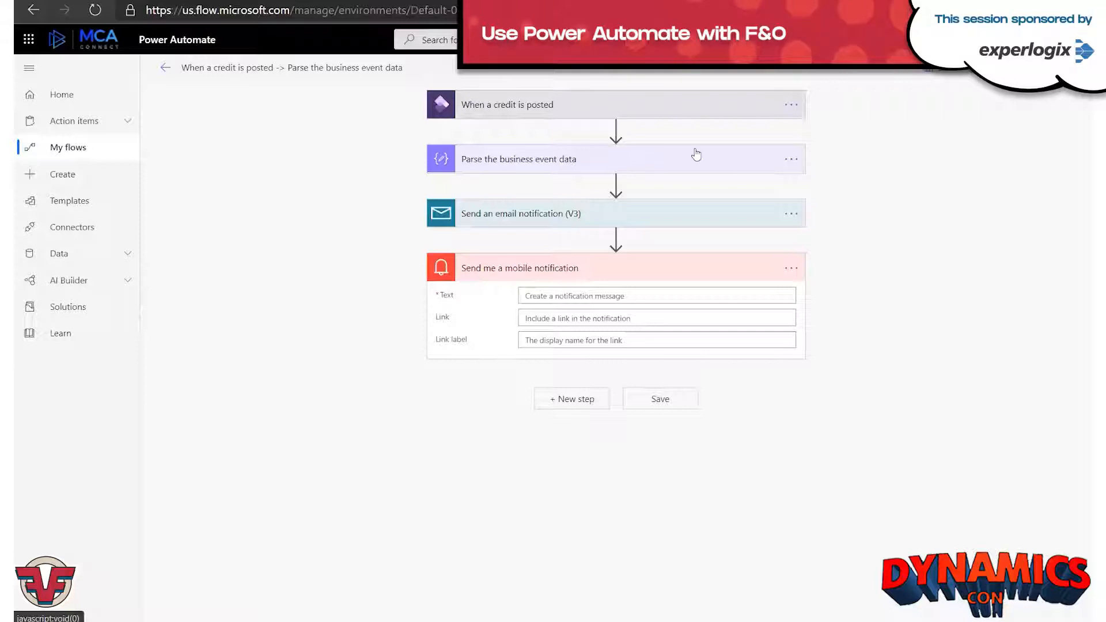
Set the mobile notification's text to the InvoiceId dynamic value, "posted for", and the InvoiceAccount dynamic value.
left_click(760, 296)
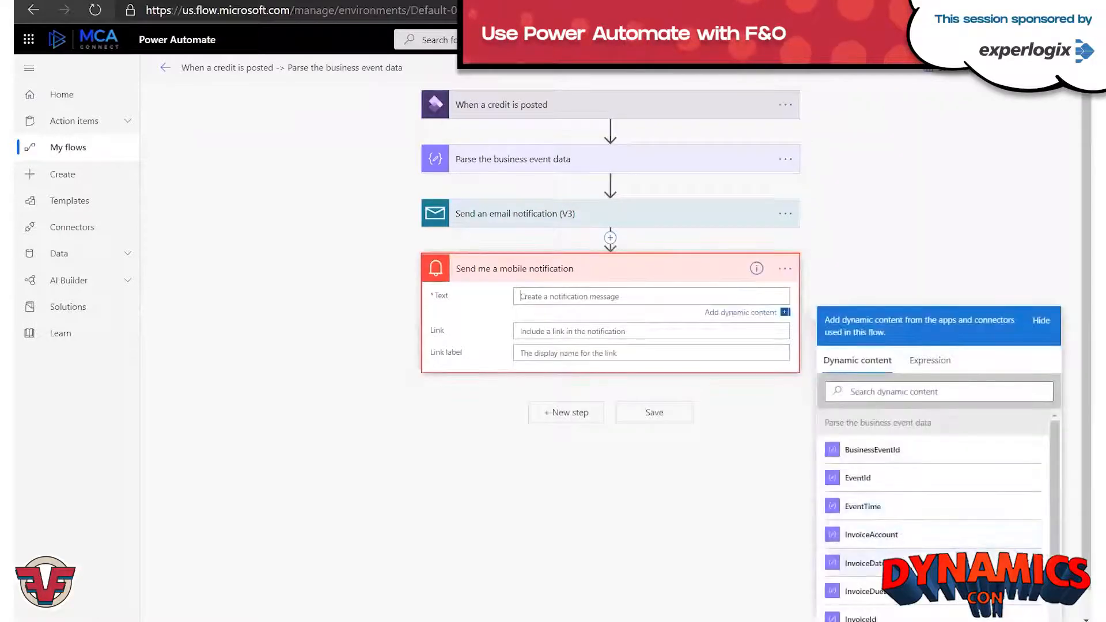
left_click(899, 618)
type("posted for")
left_click(872, 537)
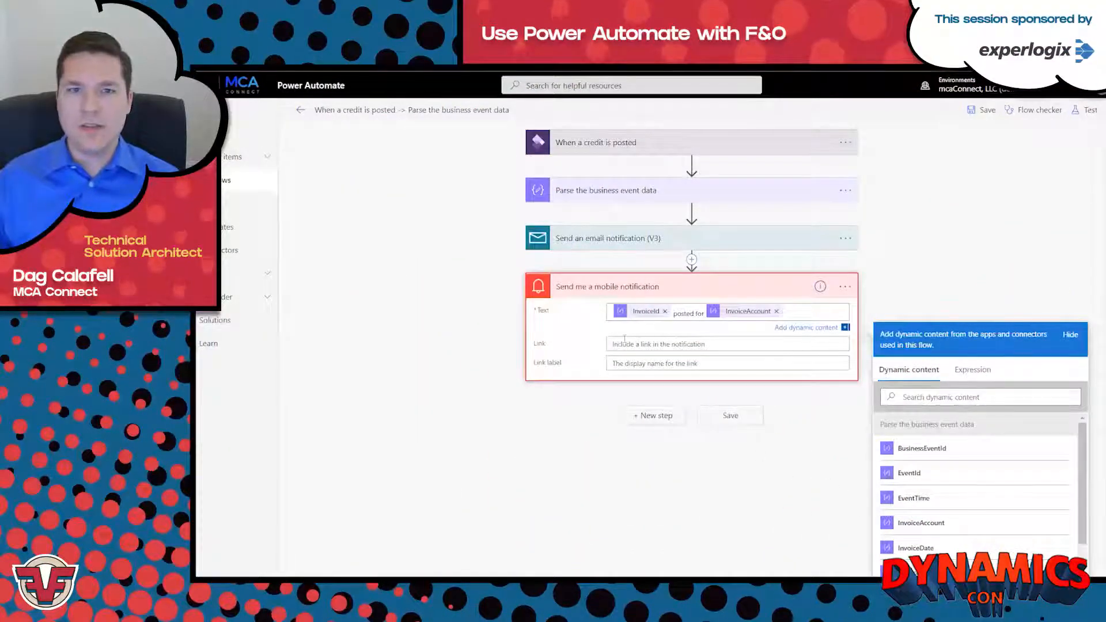
Check the posted free text invoice in Finance and Operations, return to Power Automate, and save the flow.
left_click(399, 66)
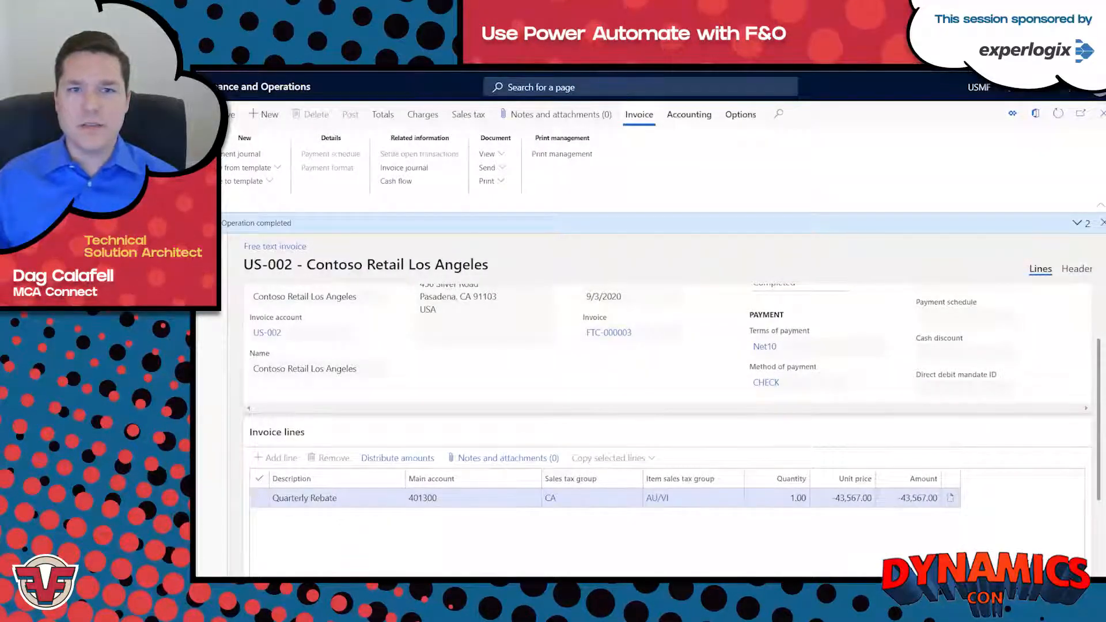
key("ctrl+Tab")
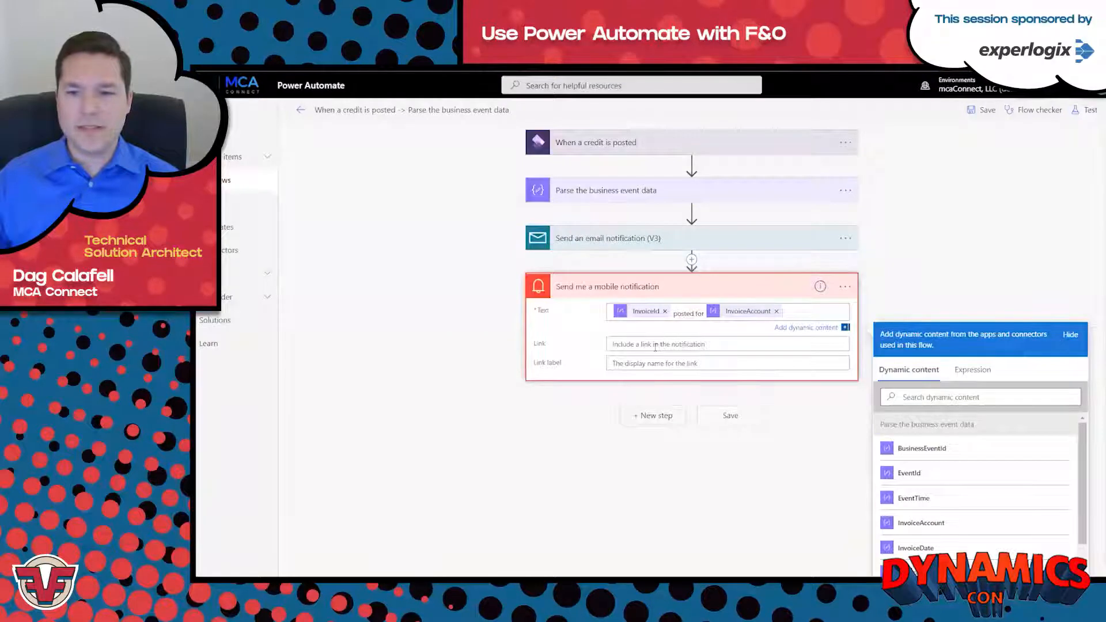
left_click(586, 464)
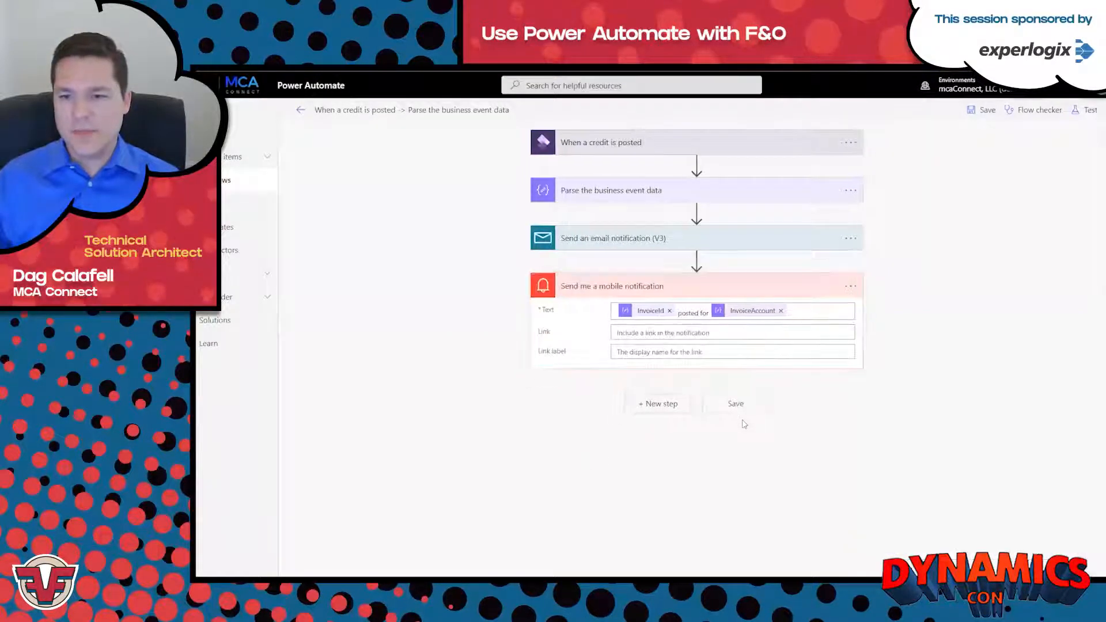
left_click(736, 404)
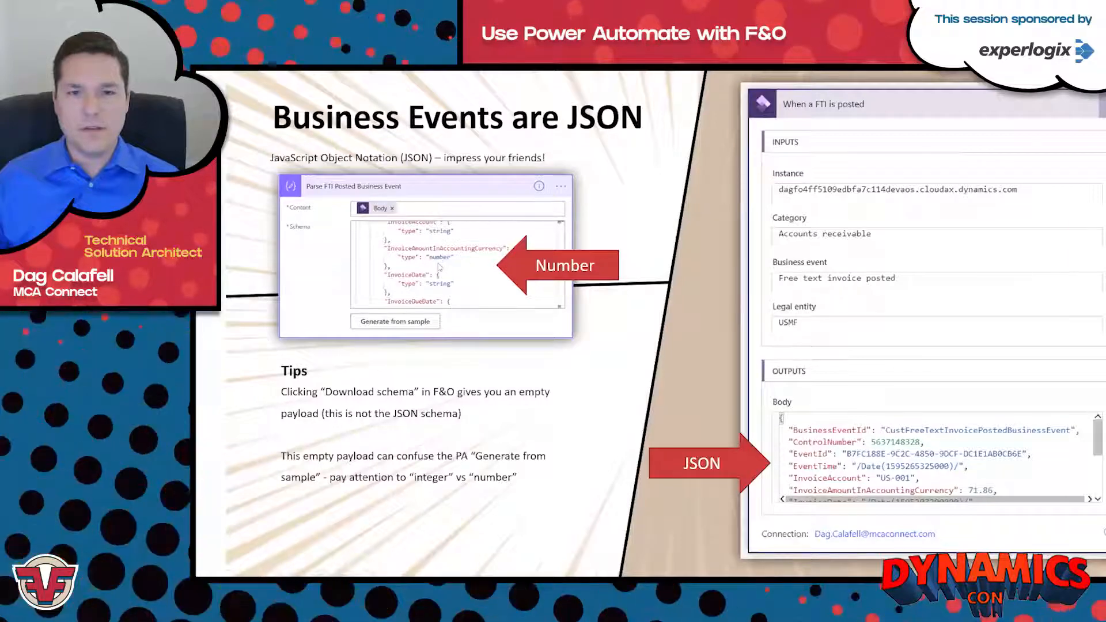
key("Right")
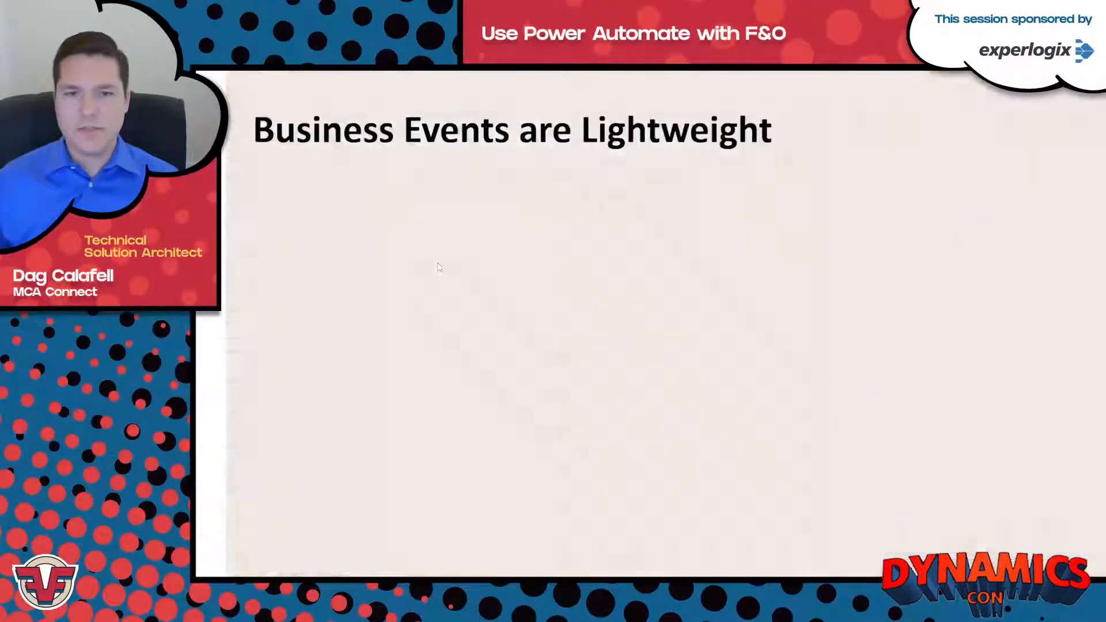